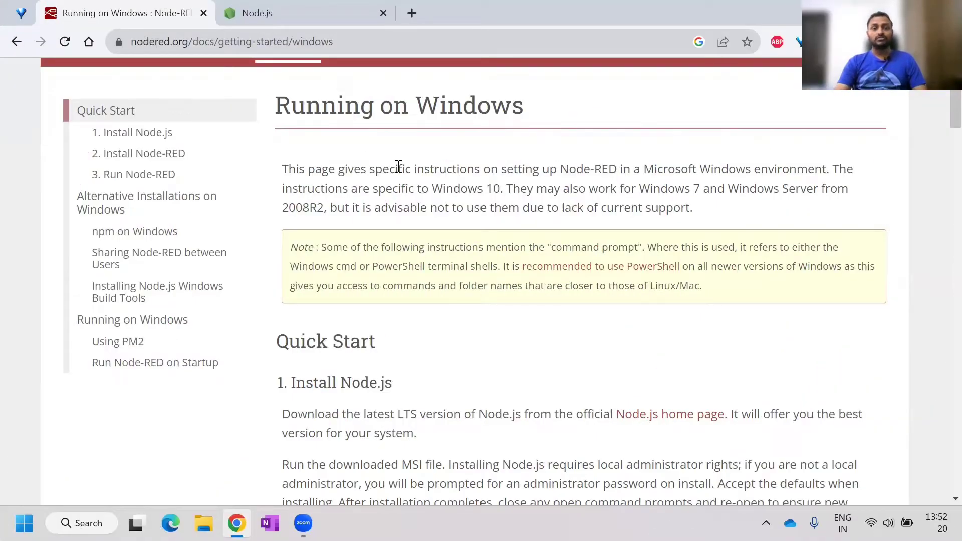
{"action": "scroll", "coordinate": [398, 169], "scroll_direction": "down", "scroll_amount": 3}
{"action": "left_click_drag", "start_coordinate": [339, 158], "coordinate": [385, 157]}
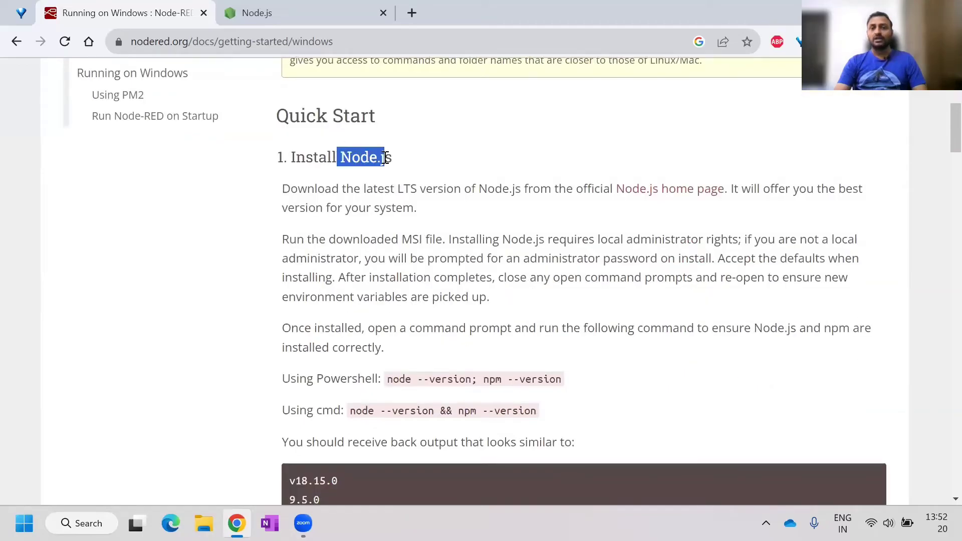
Step: Clear the heading selection at the Install Node.js step of the Running on Windows guide
{"action": "left_click", "coordinate": [385, 157]}
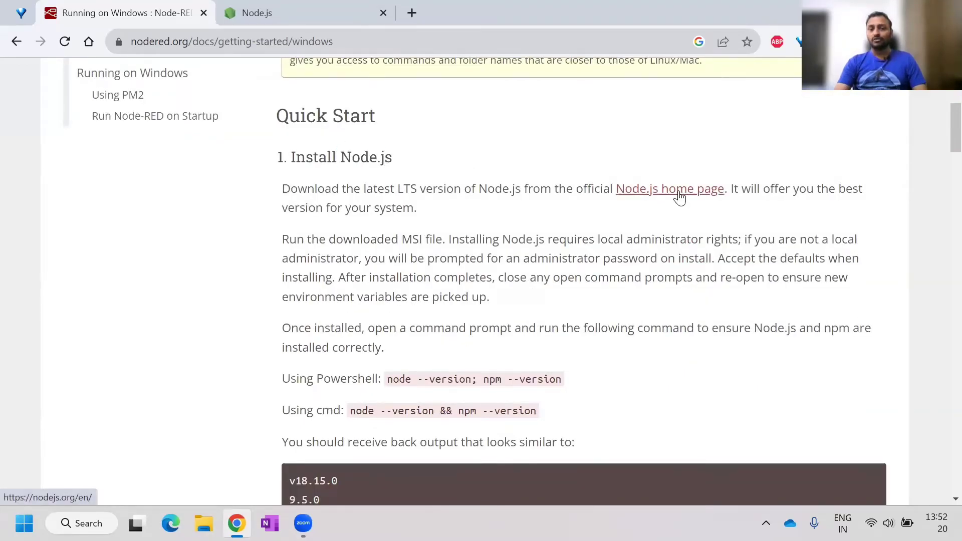
Step: Show the nodejs.org tab offering Windows x64 downloads of 18.17.1 LTS and 20.5.1 Current
{"action": "left_click", "coordinate": [280, 13]}
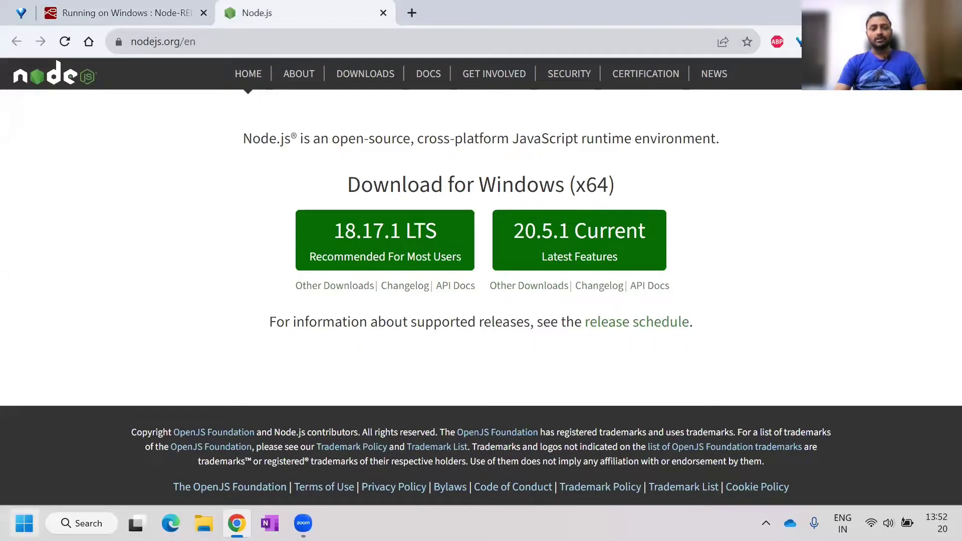
Step: Start Windows PowerShell as administrator from a 'powershell' Start menu search
{"action": "left_click", "coordinate": [24, 524]}
{"action": "type", "text": "powe"}
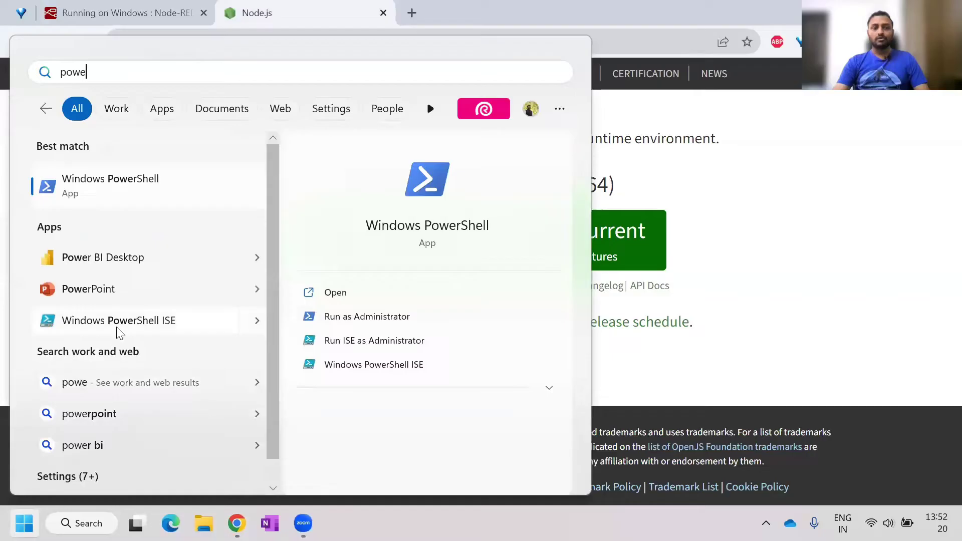
{"action": "right_click", "coordinate": [150, 188]}
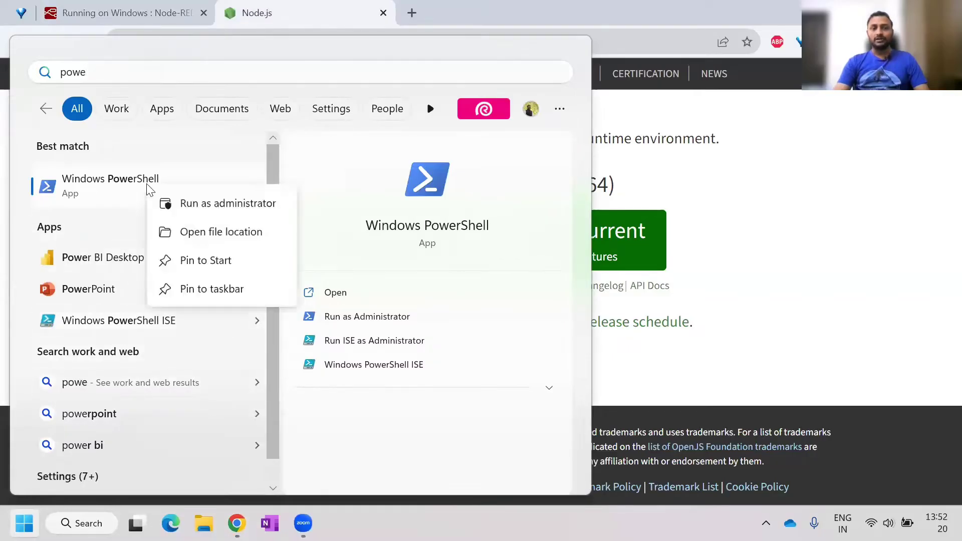
{"action": "left_click", "coordinate": [238, 211]}
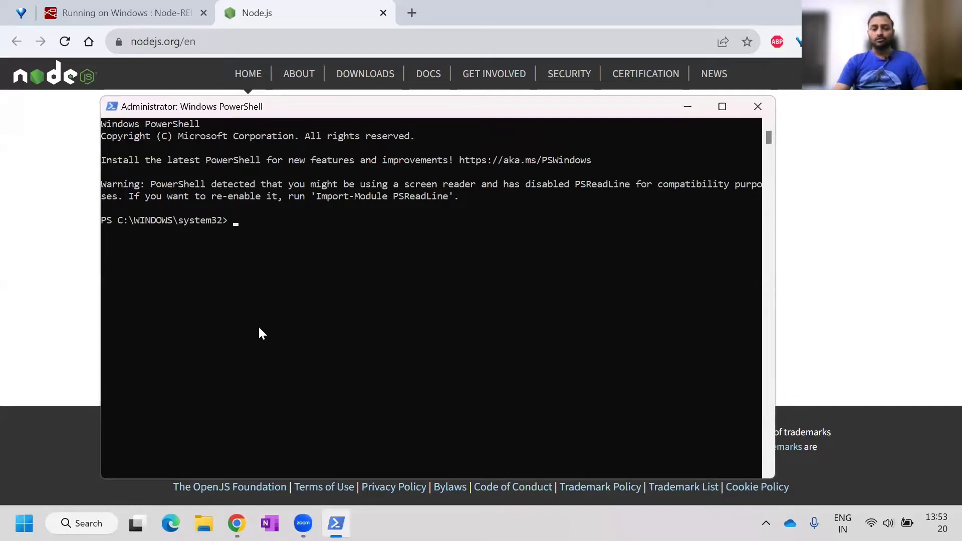
Step: Change PowerShell into the Downloads folder using the path copied from File Explorer
{"action": "left_click", "coordinate": [204, 523]}
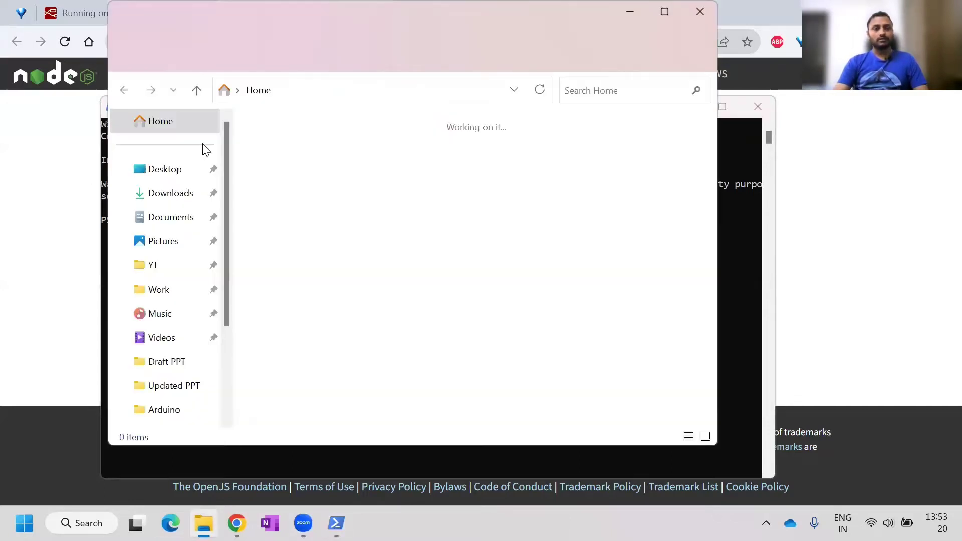
{"action": "left_click", "coordinate": [173, 191]}
{"action": "left_click", "coordinate": [354, 90]}
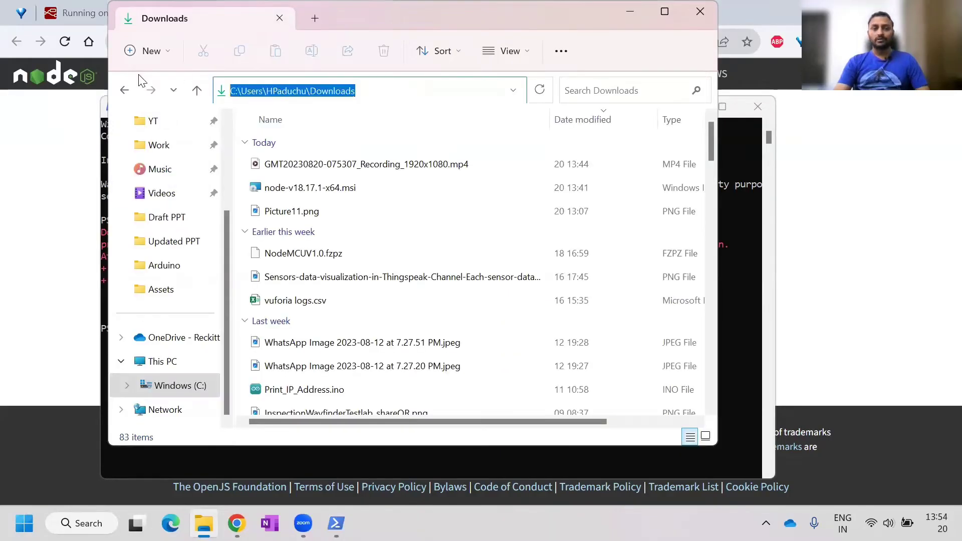
{"action": "key", "text": "ctrl+c"}
{"action": "left_click", "coordinate": [376, 260]}
{"action": "type", "text": "cd"}
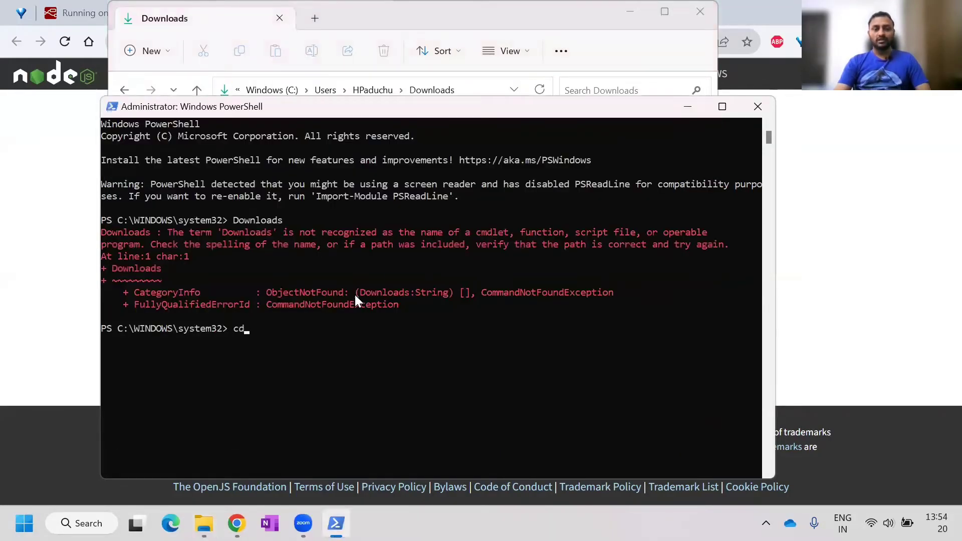
{"action": "key", "text": "ctrl+v"}
{"action": "key", "text": "Return"}
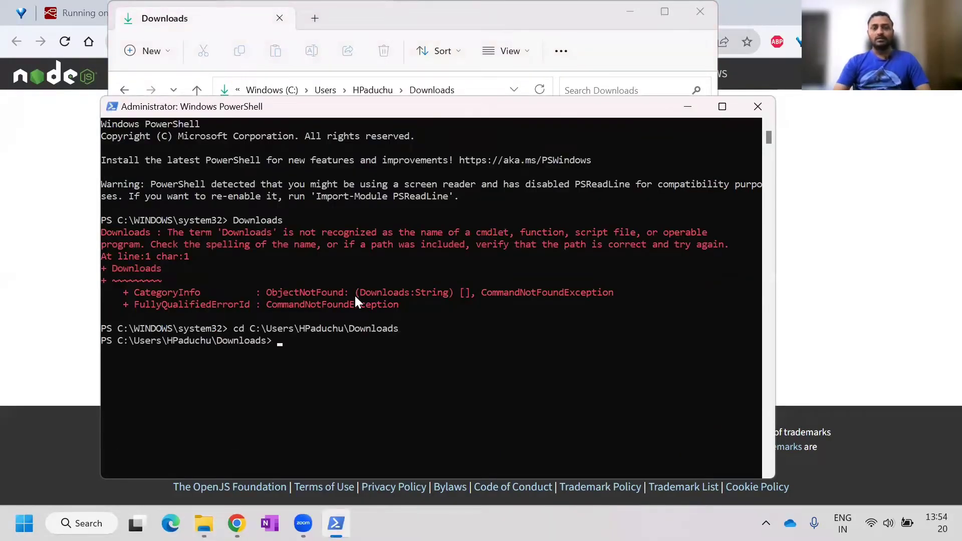
Step: Run the node-v18.17.1-x64.msi installer from the Downloads prompt
{"action": "left_click_drag", "start_coordinate": [451, 111], "coordinate": [456, 57]}
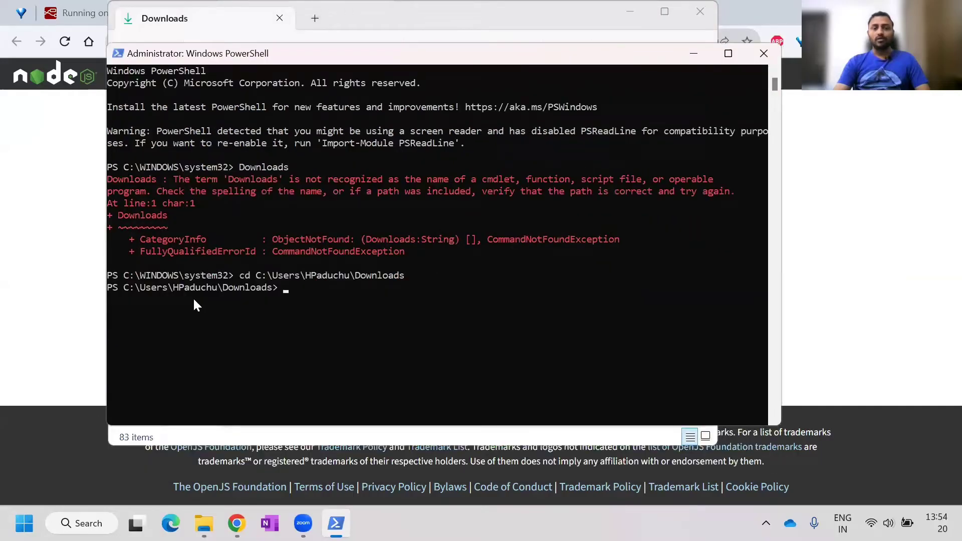
{"action": "type", "text": "node"}
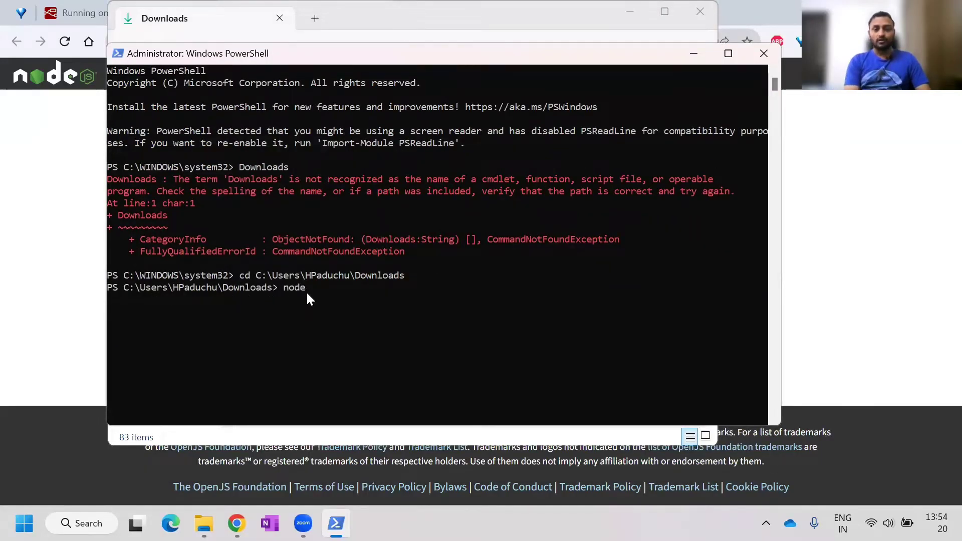
{"action": "key", "text": "Tab"}
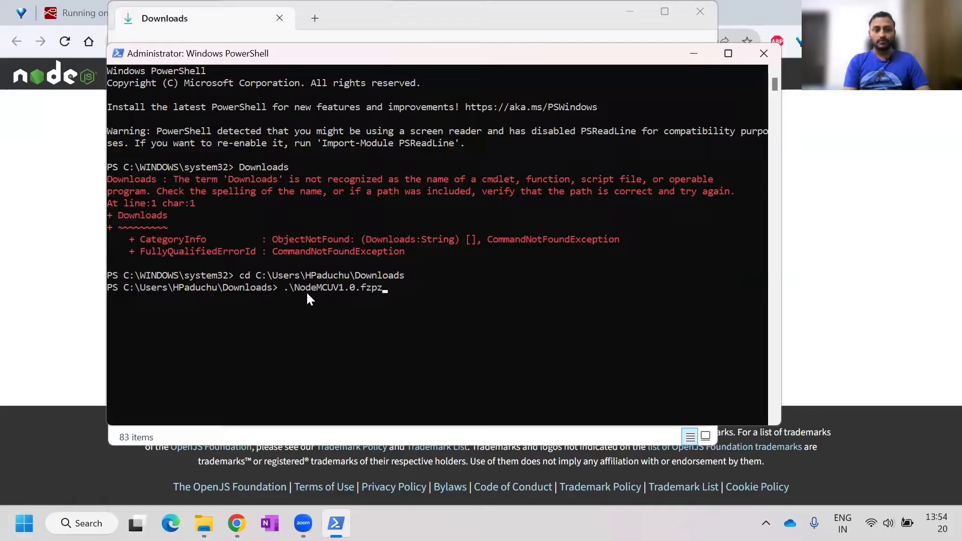
{"action": "key", "text": "Tab"}
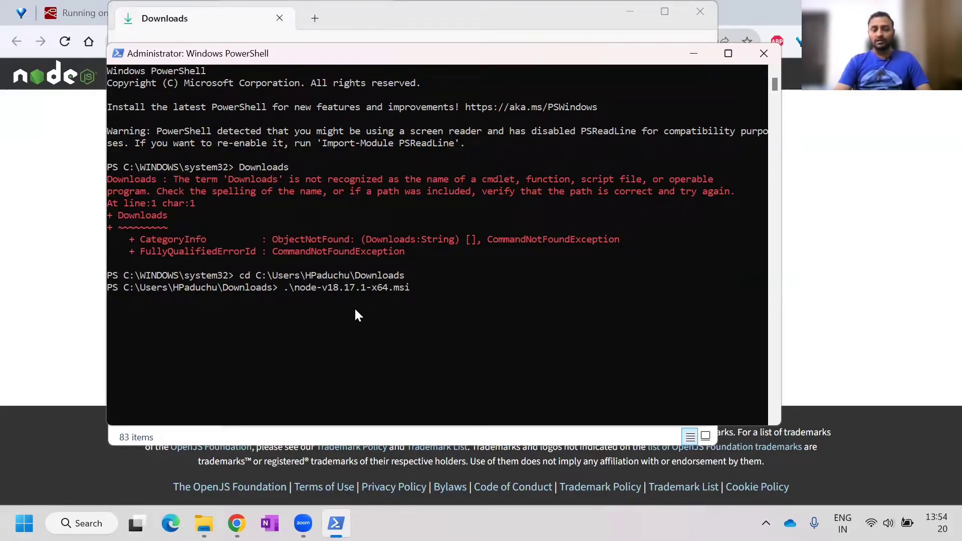
{"action": "key", "text": "Return"}
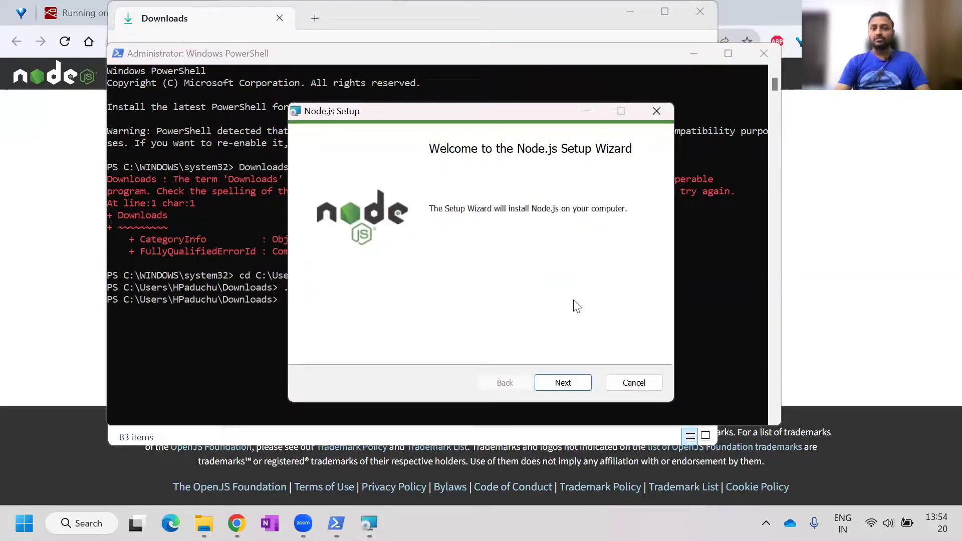
Step: Install Node.js with license accepted, default folder and features, plus automatic native-module tools
{"action": "left_click", "coordinate": [563, 383]}
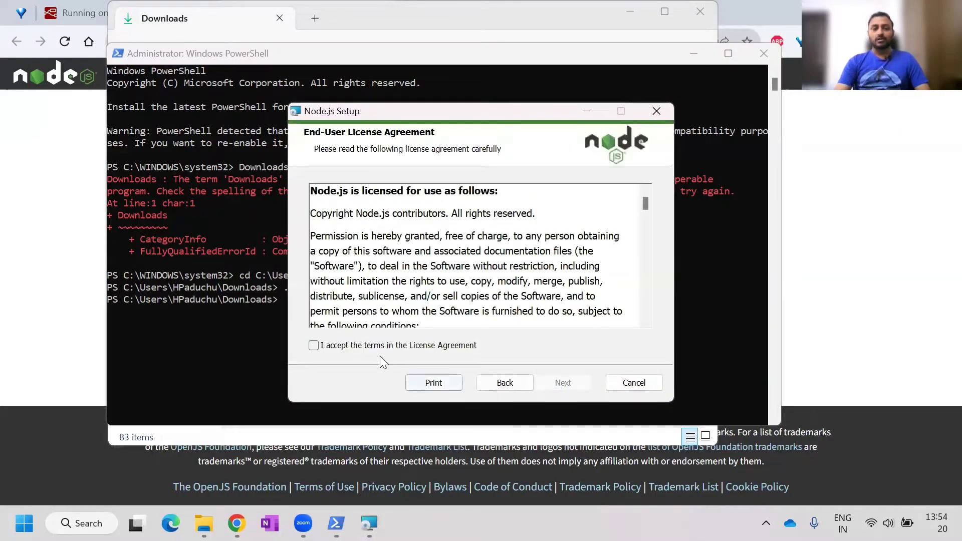
{"action": "left_click", "coordinate": [314, 345]}
{"action": "left_click", "coordinate": [563, 383]}
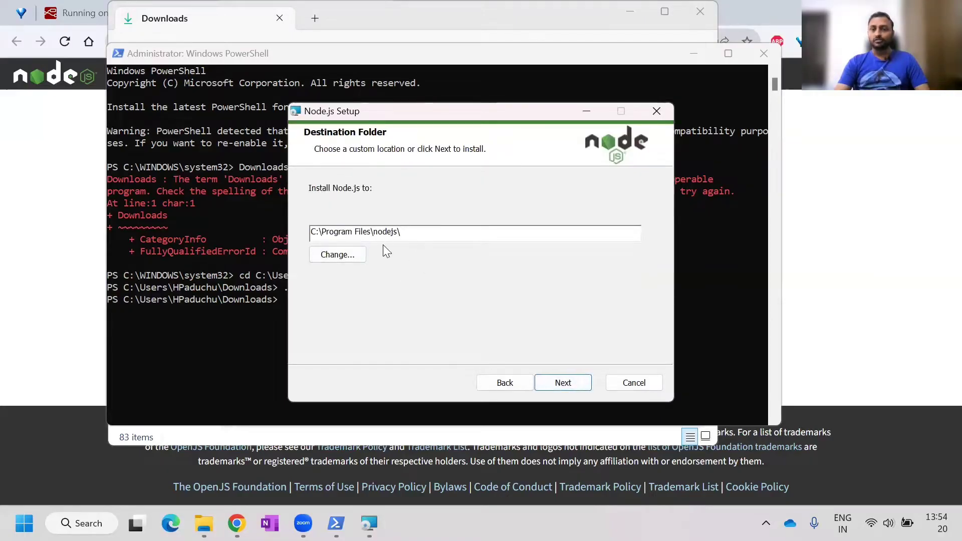
{"action": "left_click", "coordinate": [570, 388]}
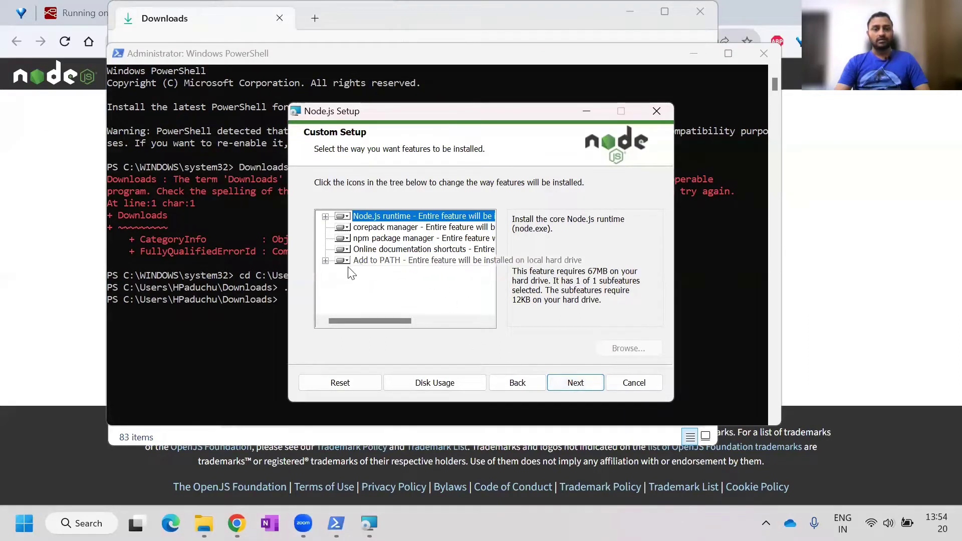
{"action": "left_click", "coordinate": [575, 382]}
{"action": "left_click", "coordinate": [516, 240]}
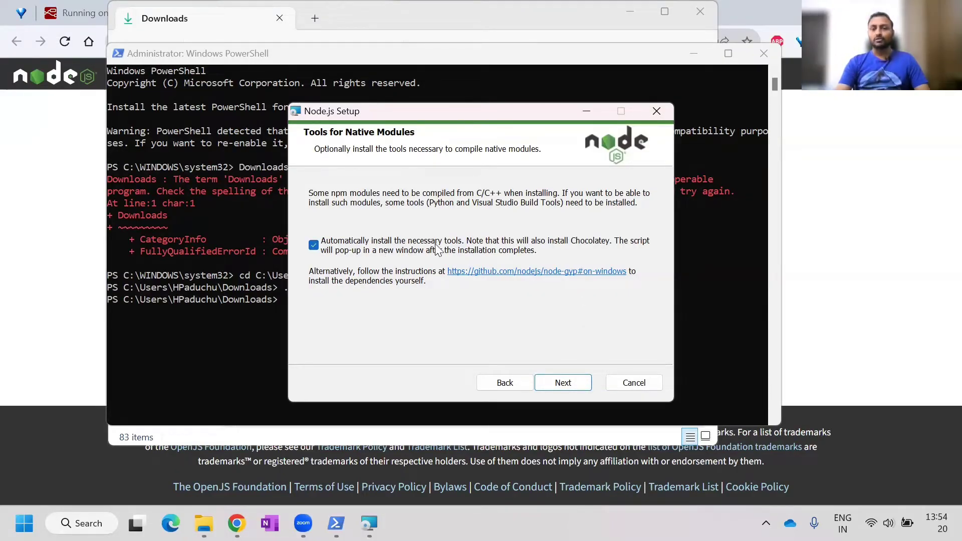
{"action": "left_click", "coordinate": [562, 383]}
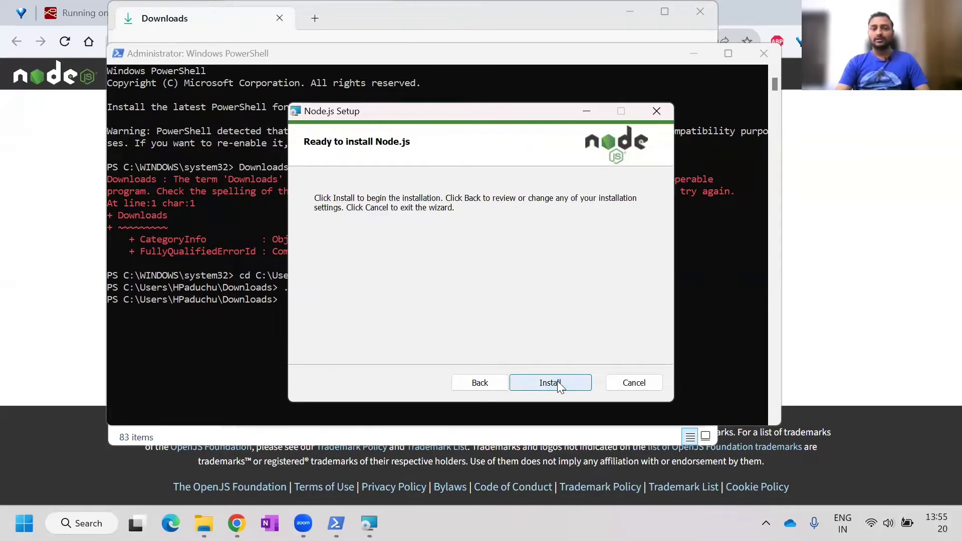
{"action": "left_click", "coordinate": [557, 381]}
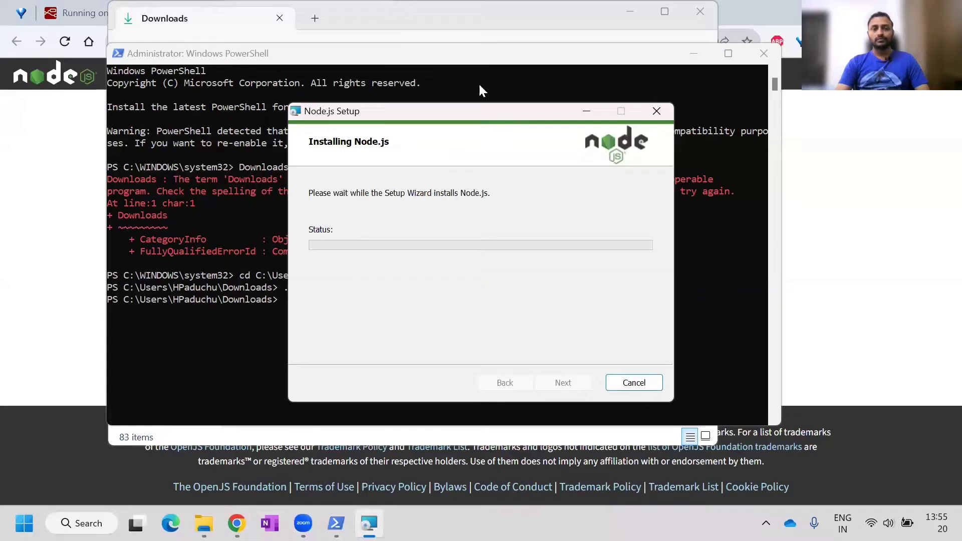
{"action": "left_click_drag", "start_coordinate": [486, 110], "coordinate": [479, 84]}
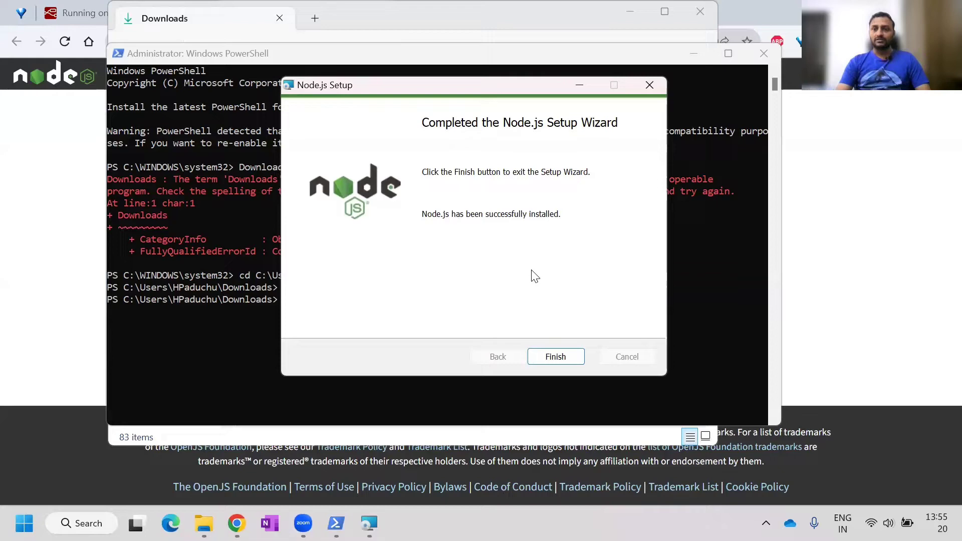
Step: Finish the Node.js setup wizard and dismiss the Install Additional Tools console
{"action": "left_click", "coordinate": [567, 361]}
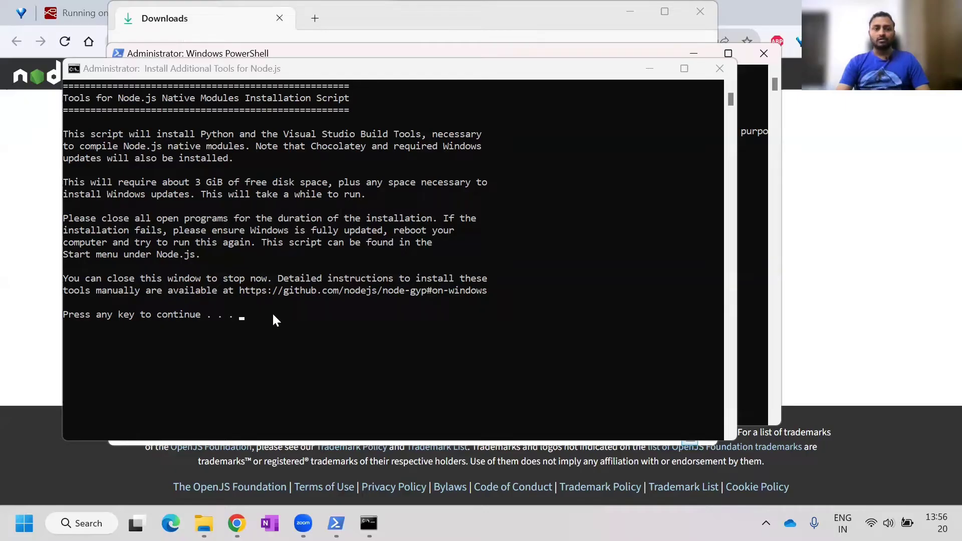
{"action": "left_click", "coordinate": [325, 312]}
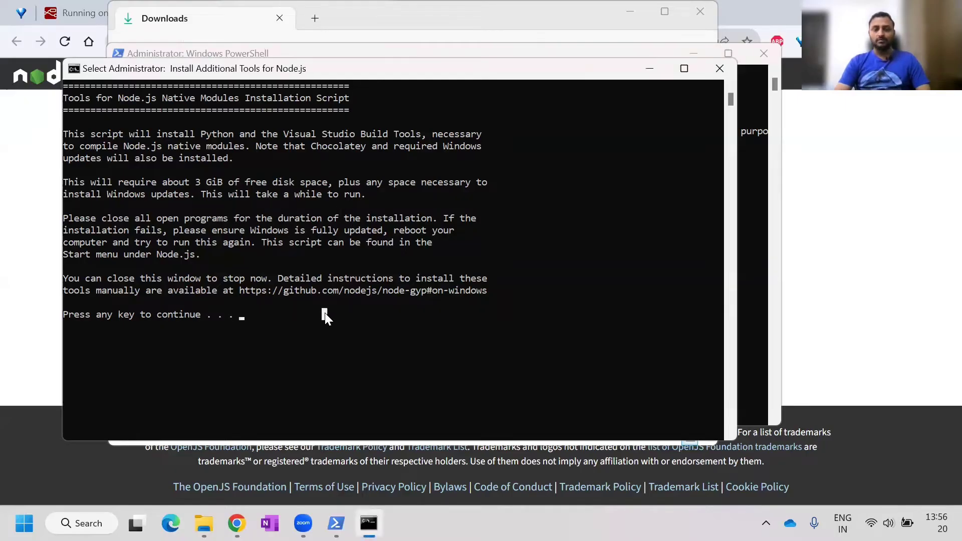
{"action": "key", "text": "Escape"}
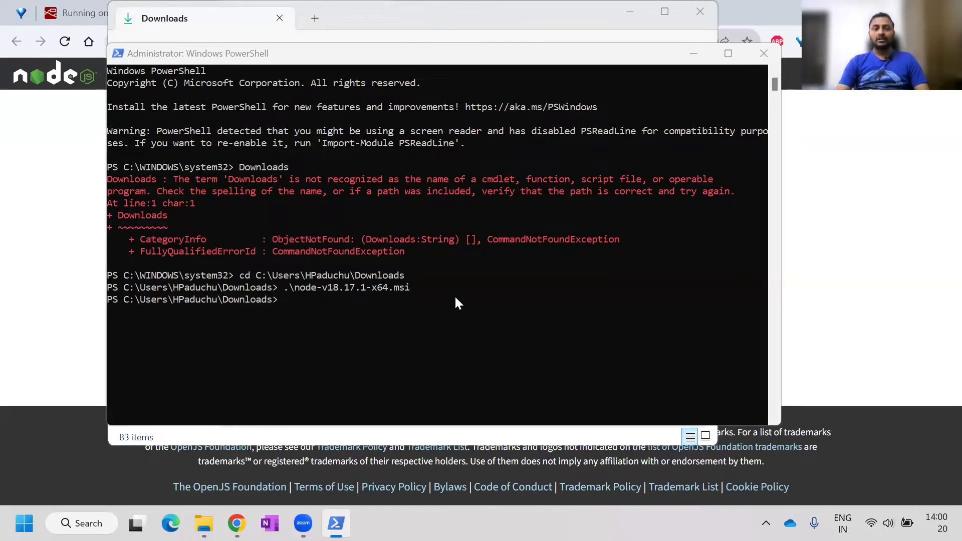
Step: Select 'npm install -g --unsafe-perm node-red' in the Node-RED Windows guide
{"action": "left_click", "coordinate": [50, 226]}
{"action": "left_click", "coordinate": [134, 12]}
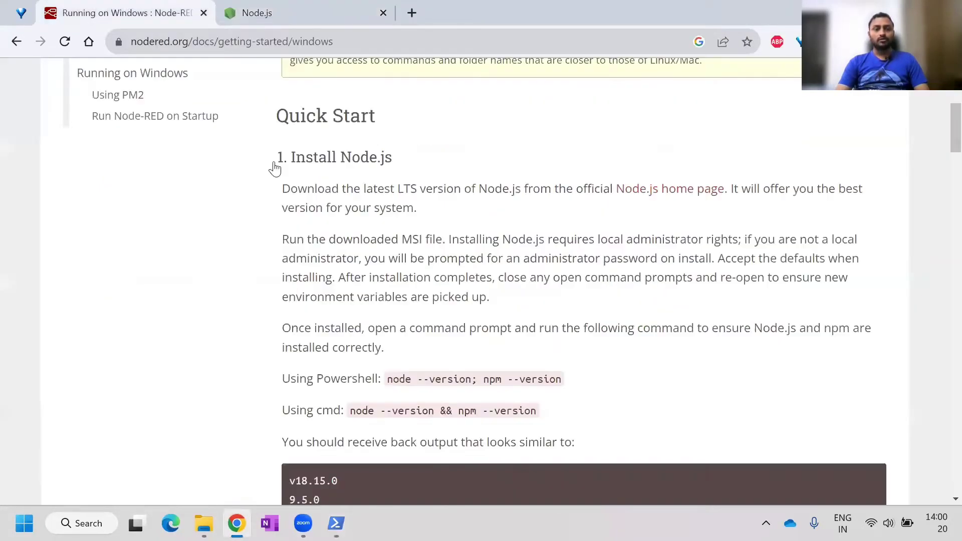
{"action": "scroll", "coordinate": [315, 225], "scroll_direction": "down", "scroll_amount": 2}
{"action": "scroll", "coordinate": [314, 225], "scroll_direction": "down", "scroll_amount": 4}
{"action": "scroll", "coordinate": [316, 225], "scroll_direction": "down", "scroll_amount": 2}
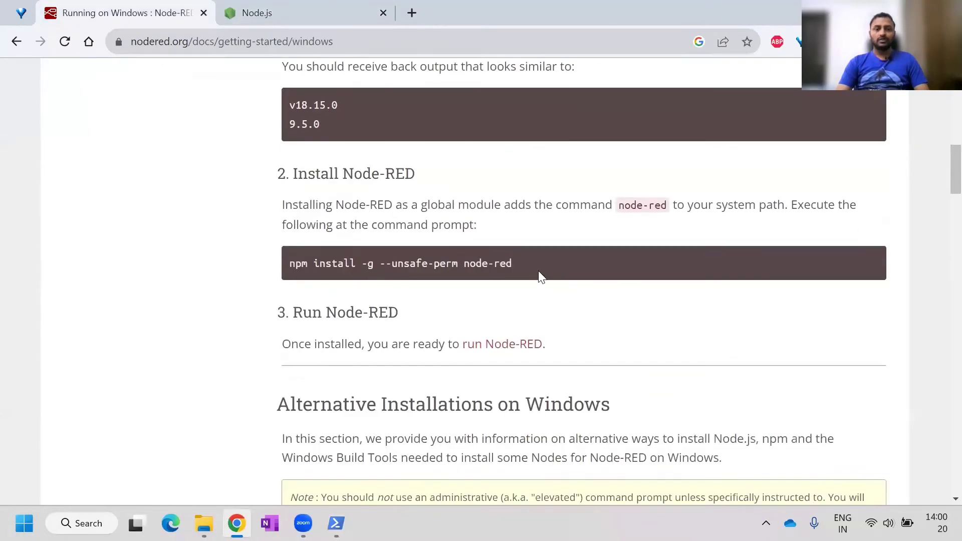
{"action": "left_click_drag", "start_coordinate": [538, 270], "coordinate": [307, 263]}
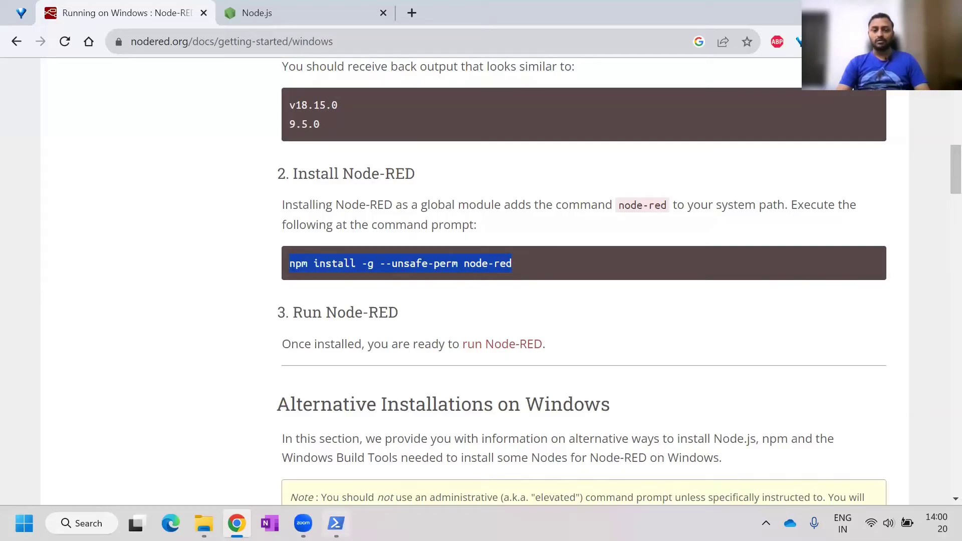
Step: Run 'npm install -g --unsafe-perm node-red' in PowerShell, which fails: npm not recognized
{"action": "key", "text": "ctrl+c"}
{"action": "left_click", "coordinate": [335, 524]}
{"action": "right_click", "coordinate": [404, 256]}
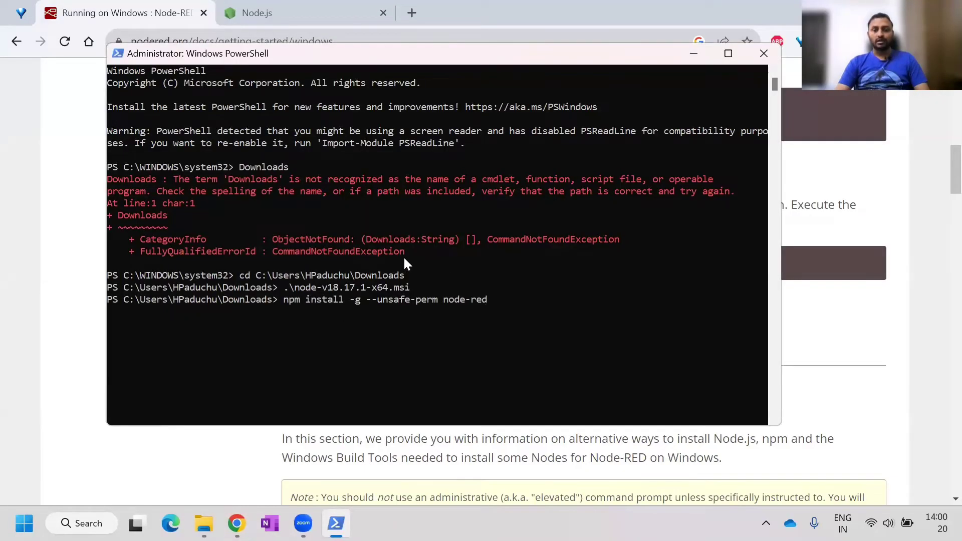
{"action": "key", "text": "Return"}
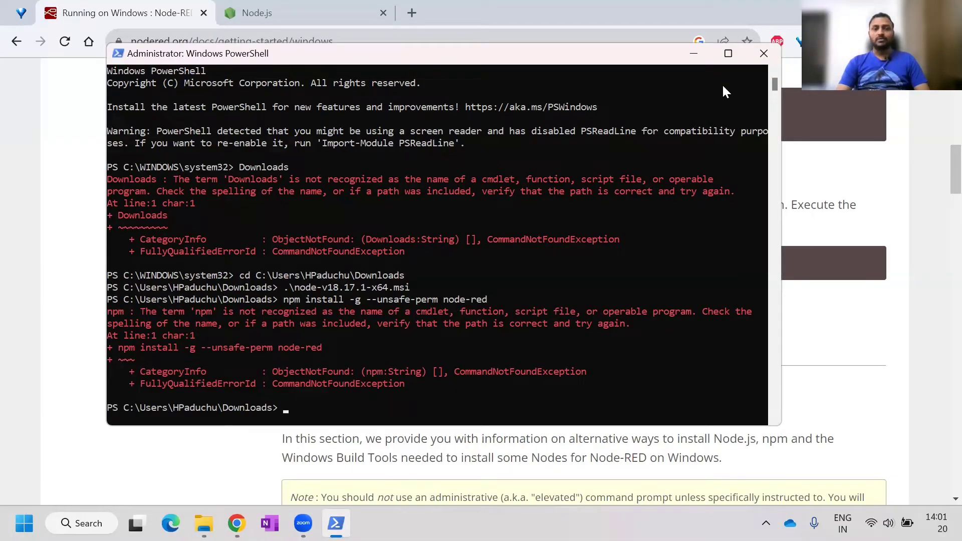
Step: Replace the old console with a new administrator PowerShell from a Start menu search
{"action": "left_click", "coordinate": [763, 54]}
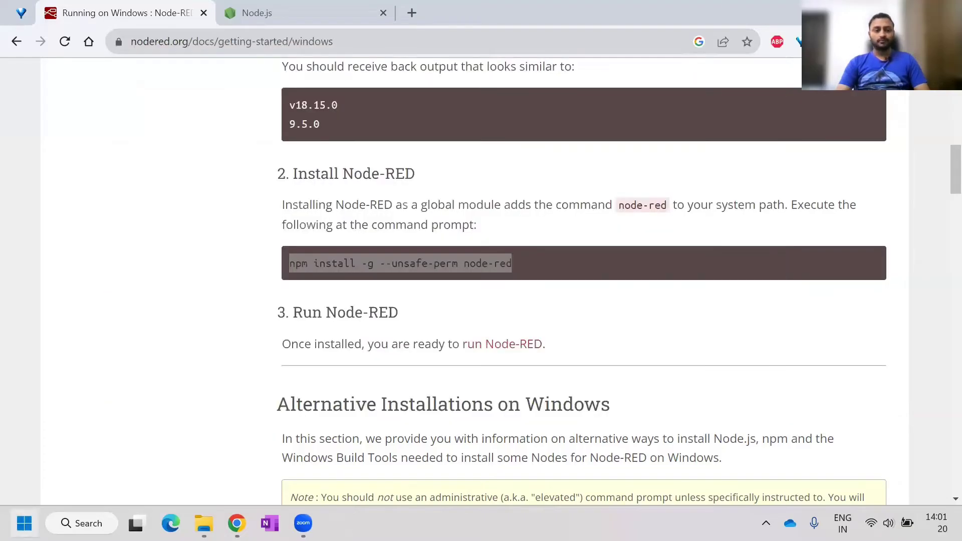
{"action": "key", "text": "super"}
{"action": "type", "text": "powe"}
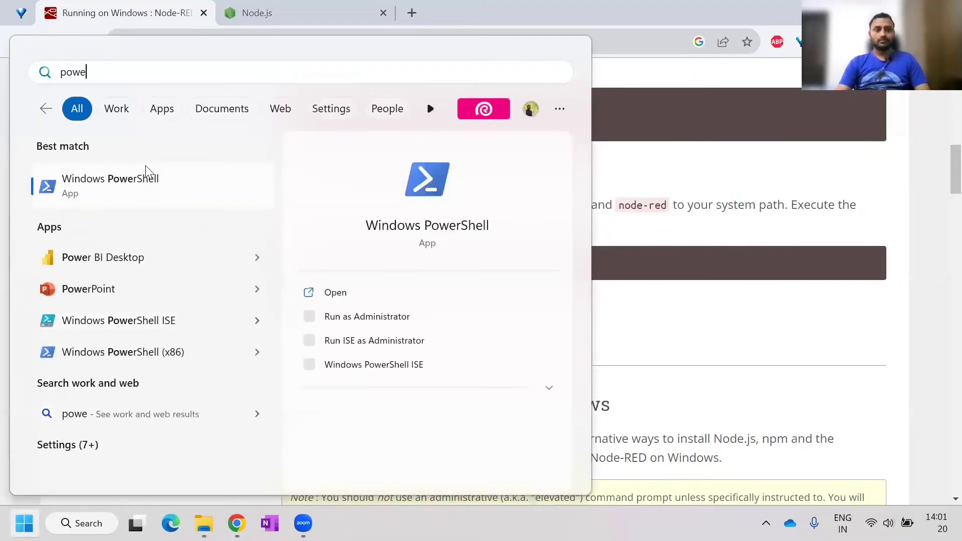
{"action": "right_click", "coordinate": [147, 178]}
{"action": "left_click", "coordinate": [218, 197]}
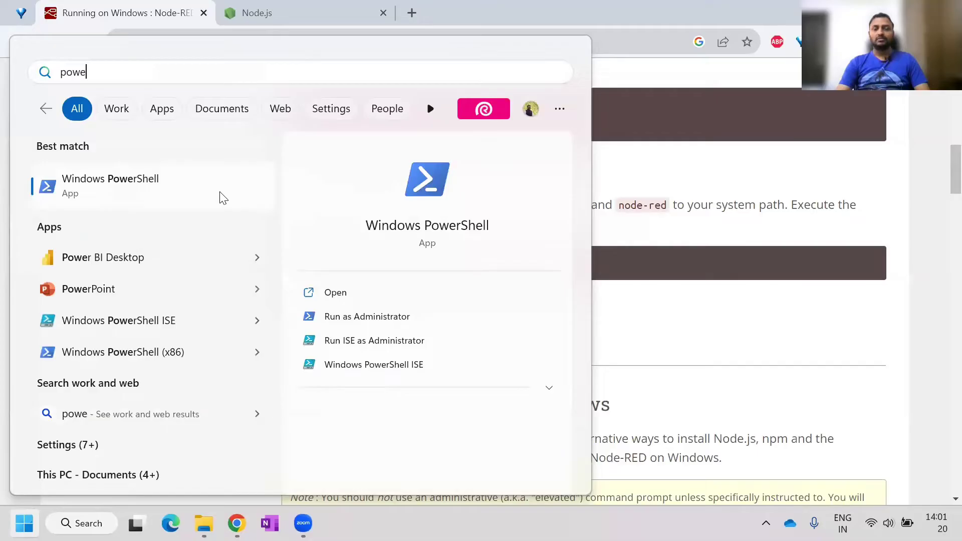
{"action": "left_click", "coordinate": [223, 197]}
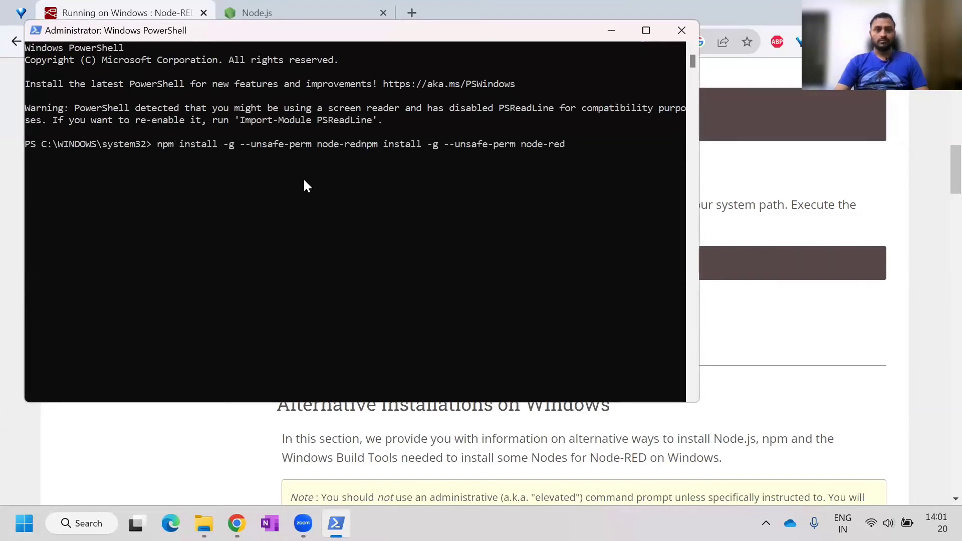
Step: Clear the duplicate text and run 'npm install -g --unsafe-perm node-red', adding 293 packages
{"action": "key", "text": "BackSpace"}
{"action": "key", "text": "BackSpace"}
{"action": "key", "text": "BackSpace"}
{"action": "key", "text": "BackSpace"}
{"action": "key", "text": "BackSpace"}
{"action": "key", "text": "BackSpace"}
{"action": "key", "text": "BackSpace"}
{"action": "key", "text": "BackSpace"}
{"action": "key", "text": "BackSpace"}
{"action": "key", "text": "BackSpace"}
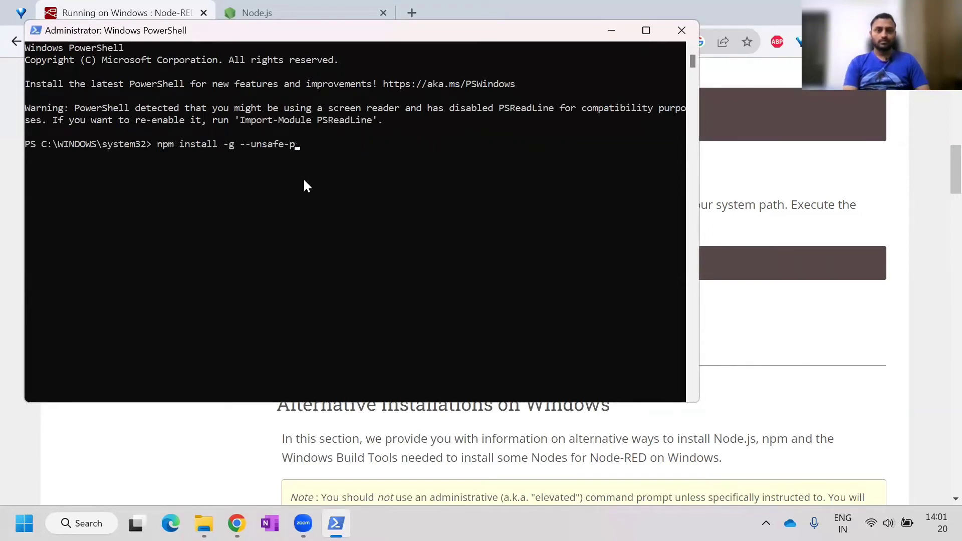
{"action": "key", "text": "BackSpace"}
{"action": "key", "text": "BackSpace"}
{"action": "key", "text": "BackSpace"}
{"action": "key", "text": "BackSpace"}
{"action": "key", "text": "BackSpace"}
{"action": "key", "text": "BackSpace"}
{"action": "key", "text": "ctrl+v"}
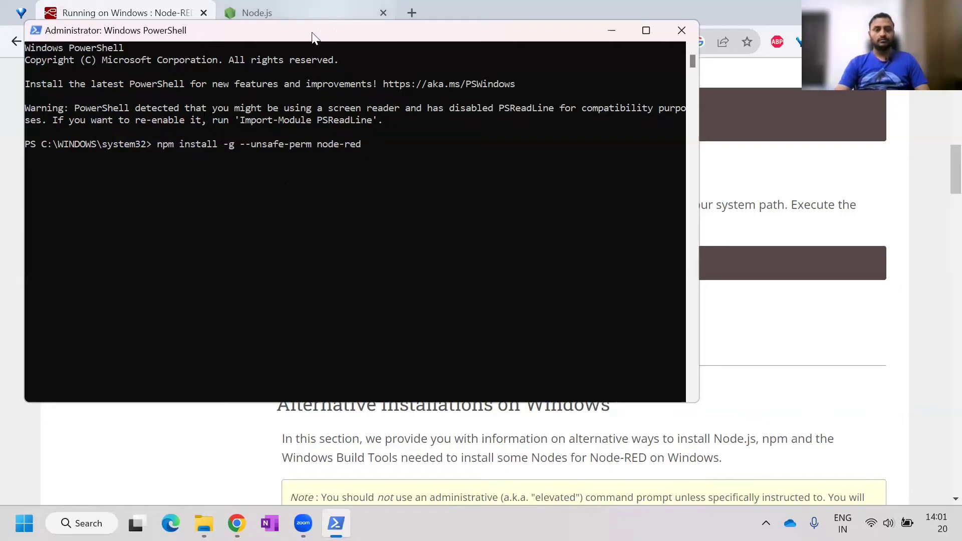
{"action": "left_click_drag", "start_coordinate": [311, 34], "coordinate": [378, 54]}
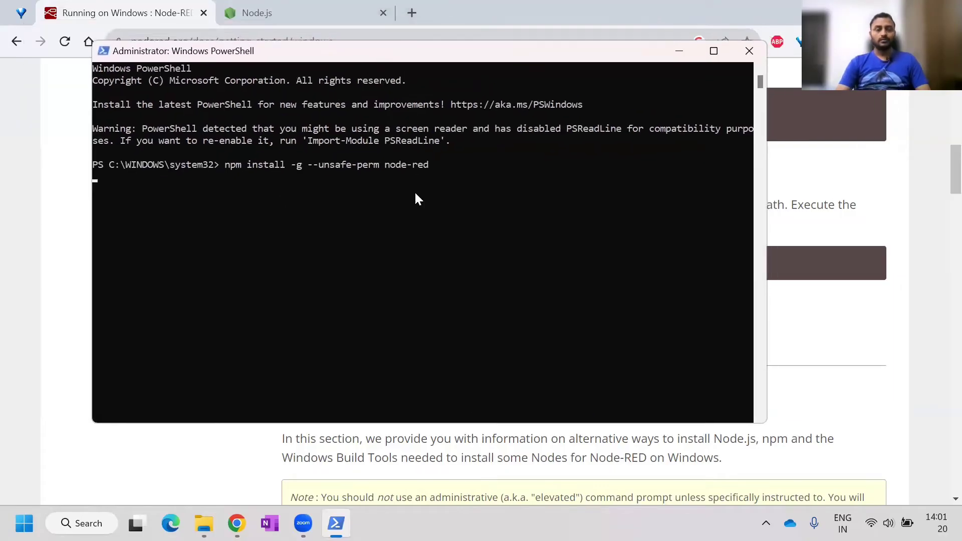
{"action": "key", "text": "Return"}
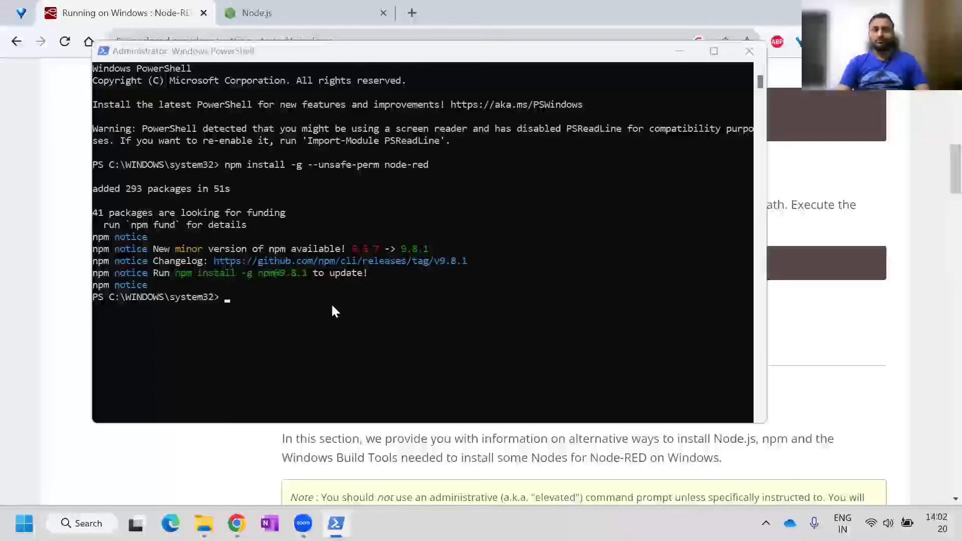
Step: Minimize PowerShell and jump to the docs' Running on Windows section, selecting the 'node-red' command
{"action": "left_click", "coordinate": [306, 295]}
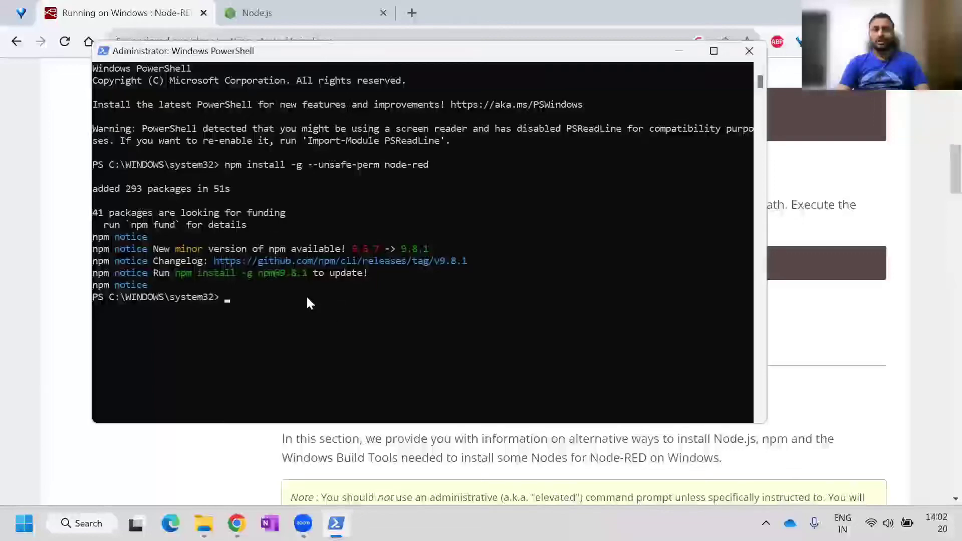
{"action": "left_click", "coordinate": [735, 444]}
{"action": "left_click", "coordinate": [336, 523]}
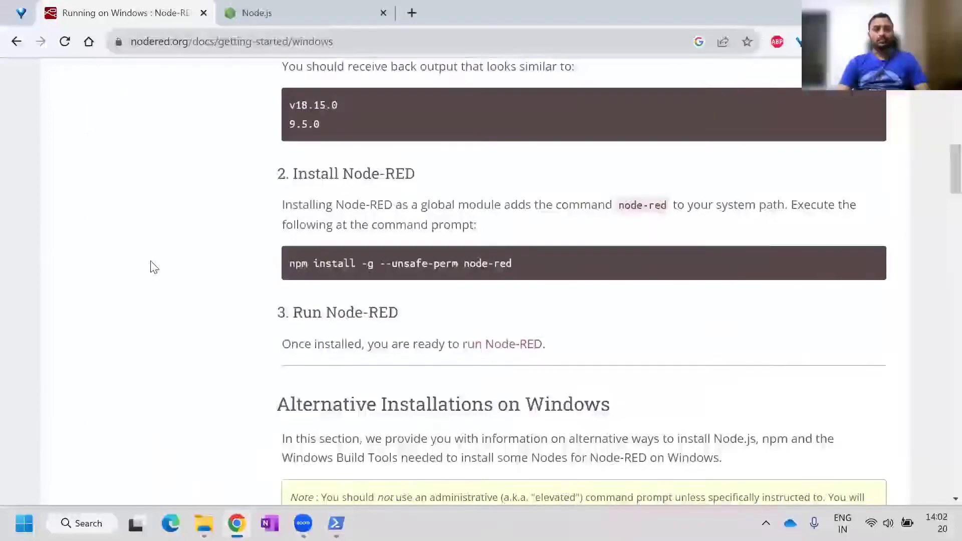
{"action": "scroll", "coordinate": [151, 263], "scroll_direction": "down", "scroll_amount": 5}
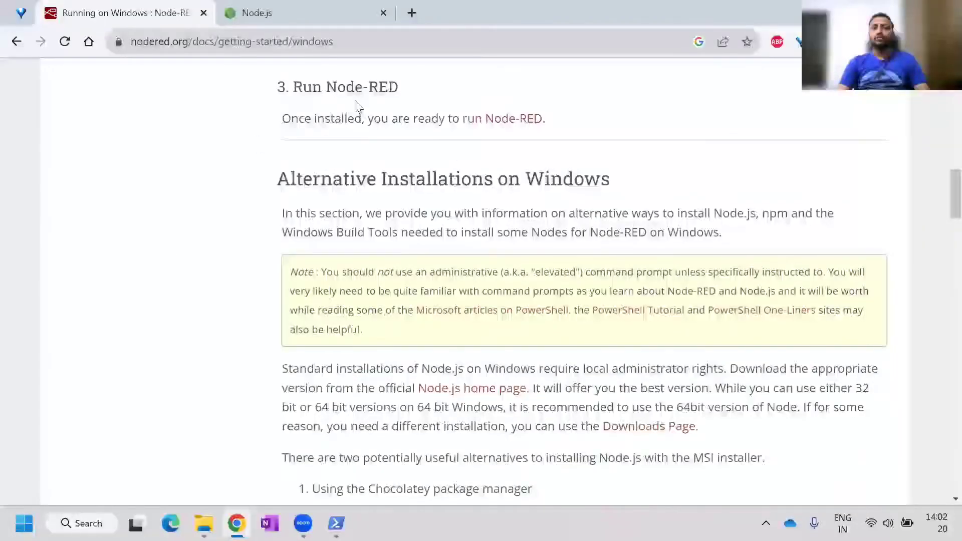
{"action": "left_click", "coordinate": [502, 120]}
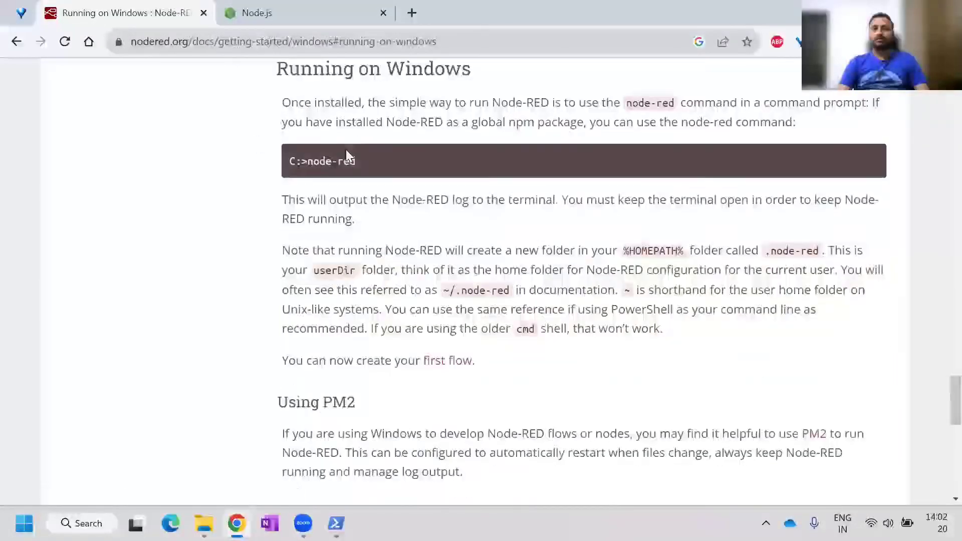
{"action": "left_click_drag", "start_coordinate": [280, 76], "coordinate": [477, 78]}
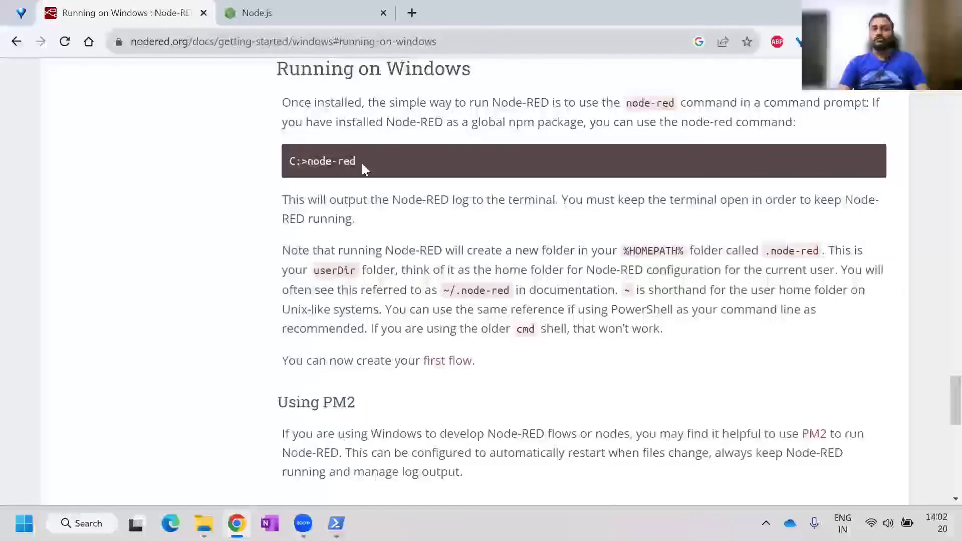
{"action": "left_click_drag", "start_coordinate": [309, 162], "coordinate": [361, 163]}
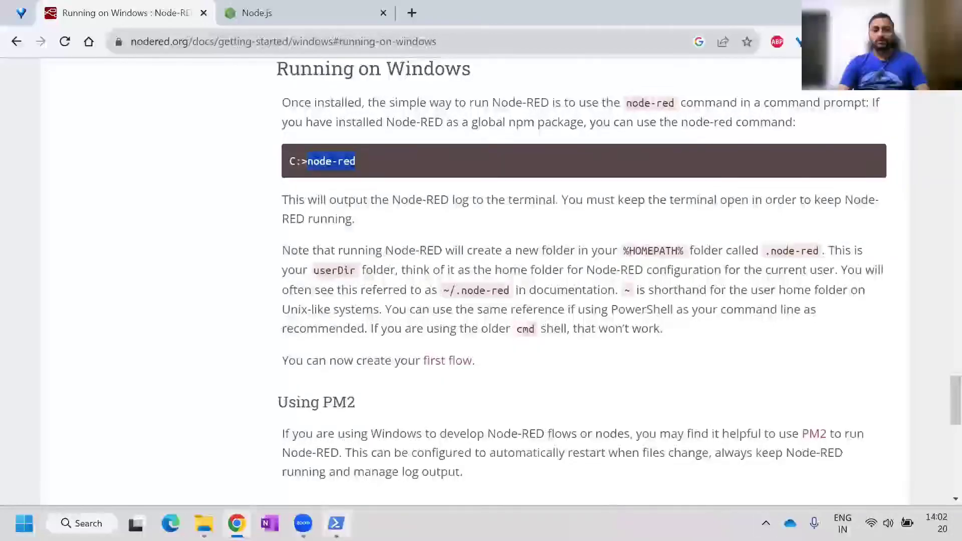
{"action": "left_click", "coordinate": [336, 523]}
{"action": "type", "text": "node-rednode-re"}
{"action": "key", "text": "BackSpace"}
{"action": "key", "text": "BackSpace"}
{"action": "key", "text": "BackSpace"}
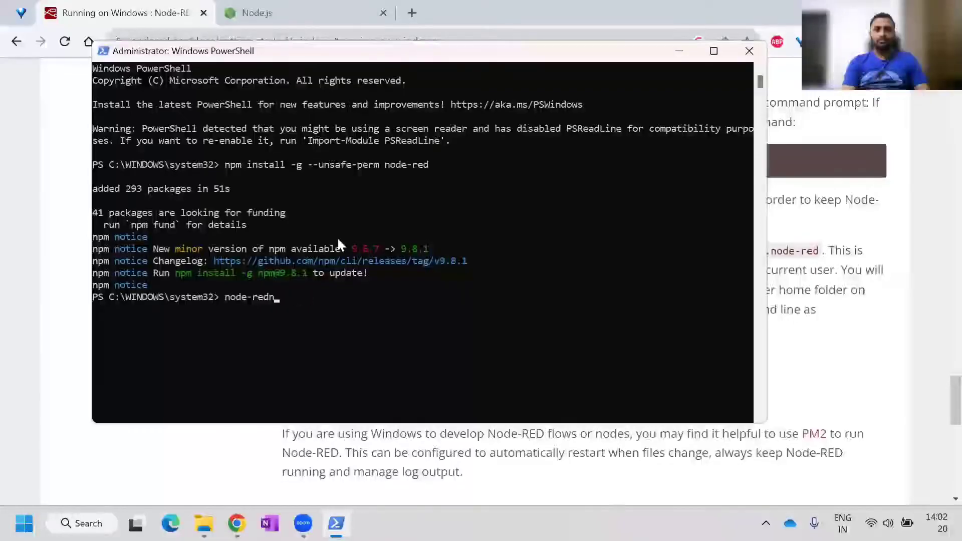
{"action": "key", "text": "Return"}
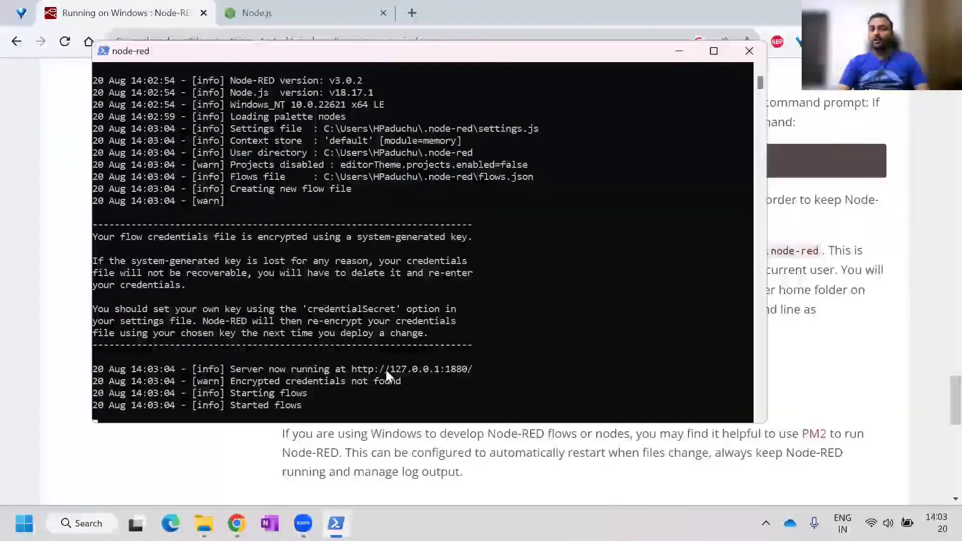
{"action": "mouse_move", "coordinate": [386, 370]}
{"action": "left_mouse_down"}
{"action": "mouse_move", "coordinate": [445, 362]}
{"action": "mouse_move", "coordinate": [466, 369]}
{"action": "left_mouse_up"}
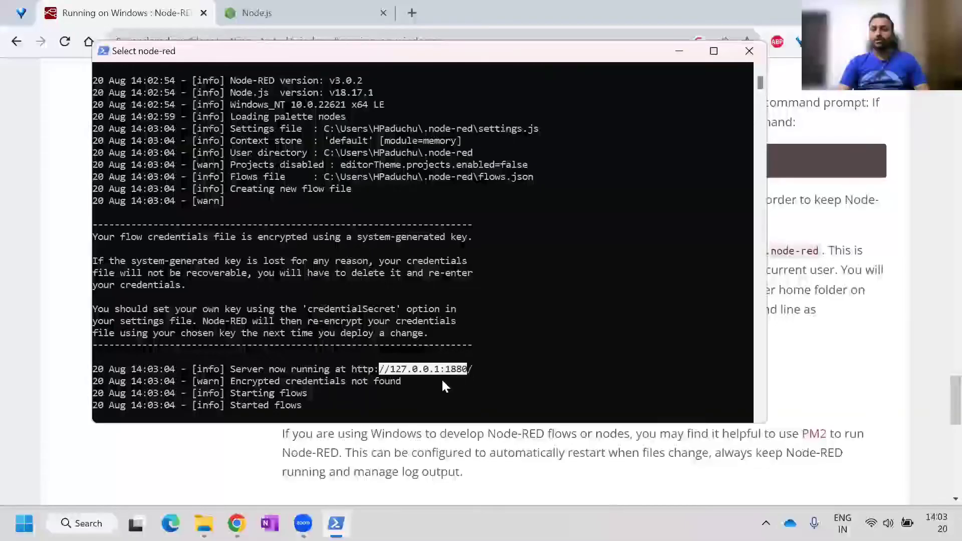
{"action": "double_click", "coordinate": [457, 373]}
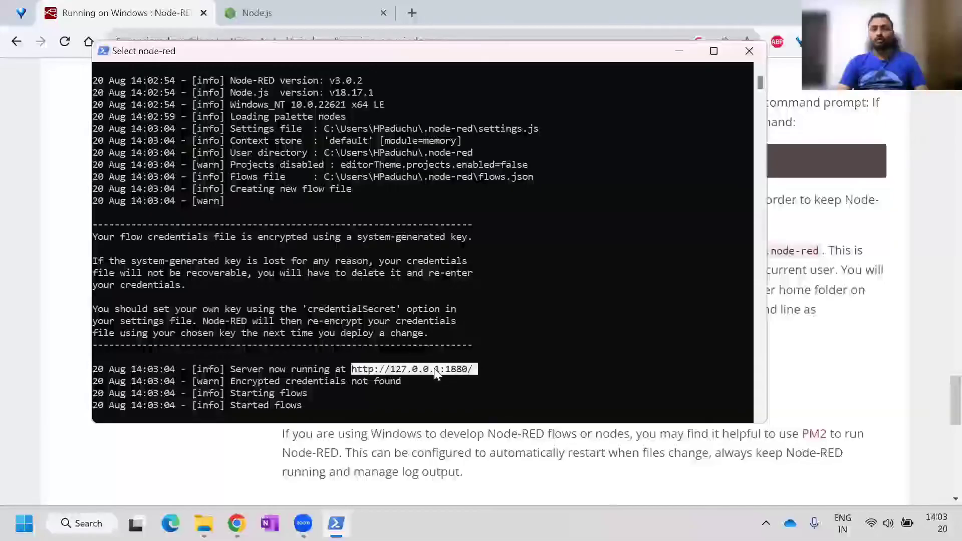
Step: Paste the copied 127.0.0.1:1880 address into a new Chrome tab to load the Node-RED editor
{"action": "left_click", "coordinate": [45, 241]}
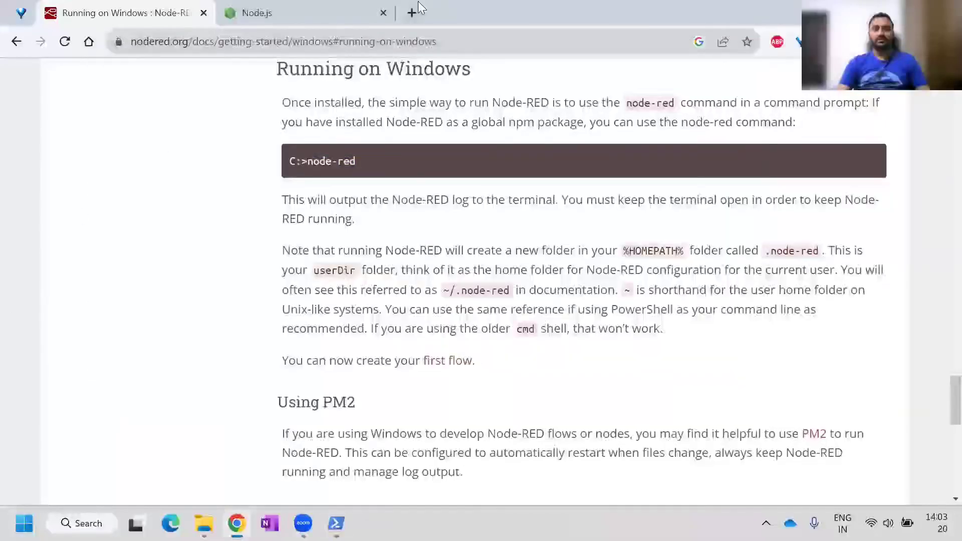
{"action": "key", "text": "ctrl+t"}
{"action": "type", "text": "node-red"}
{"action": "key", "text": "Return"}
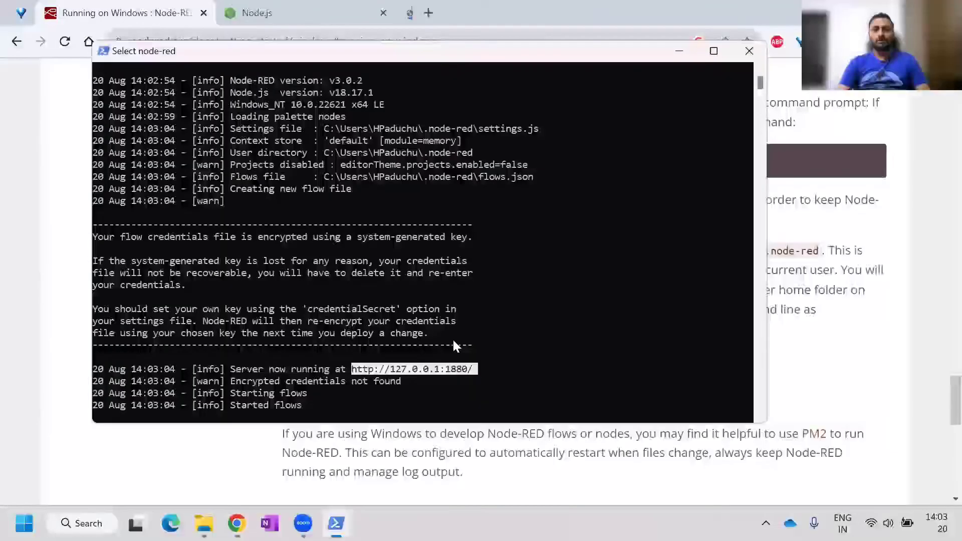
{"action": "key", "text": "Return"}
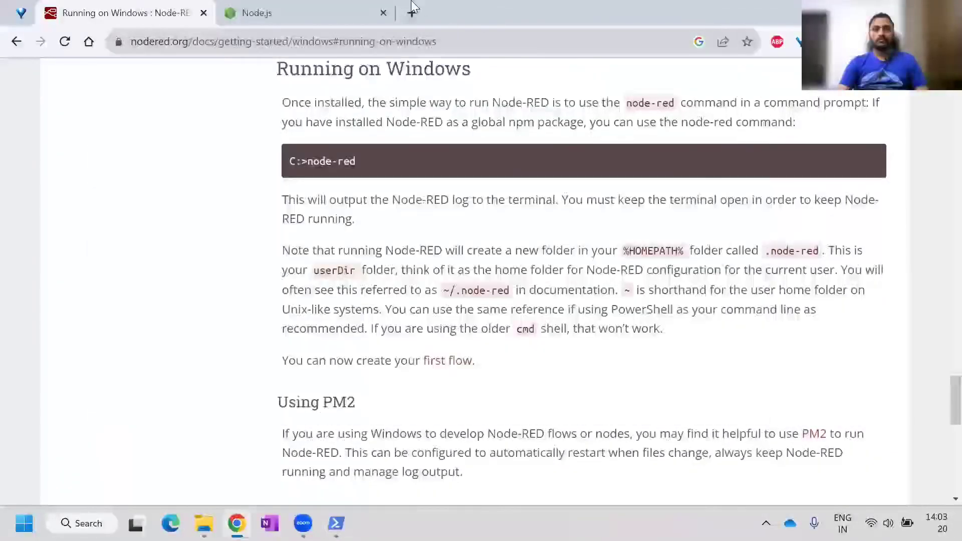
{"action": "key", "text": "ctrl+t"}
{"action": "type", "text": "http://127.0.0.1:1880/"}
{"action": "key", "text": "Return"}
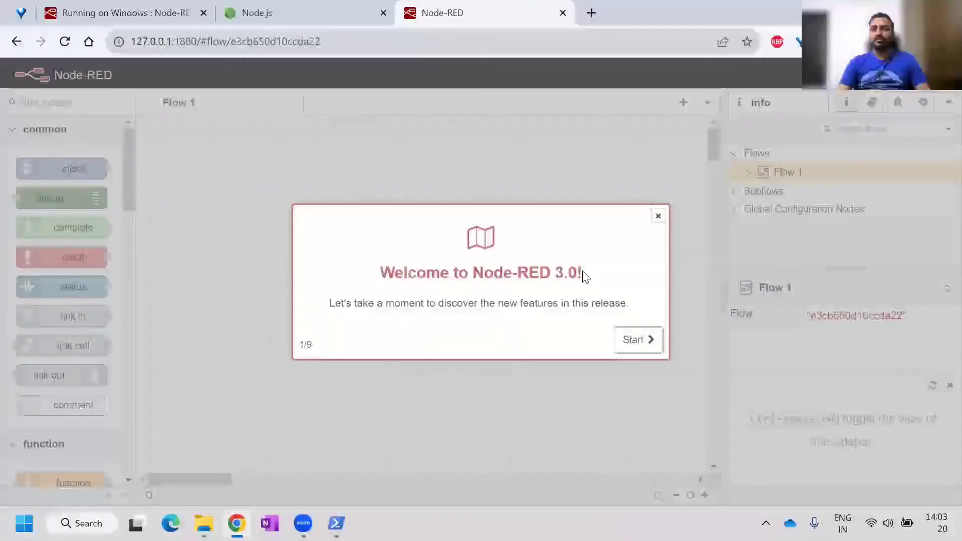
Step: Start the Node-RED 3.0 welcome tour, advance through all nine pages, and close it
{"action": "left_click_drag", "start_coordinate": [585, 274], "coordinate": [256, 279]}
{"action": "left_click", "coordinate": [454, 302]}
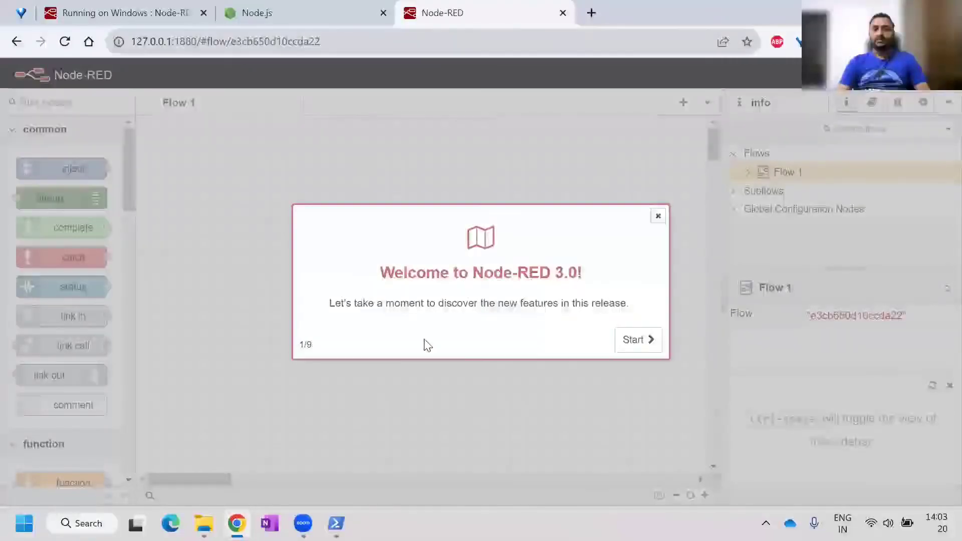
{"action": "left_click", "coordinate": [635, 339]}
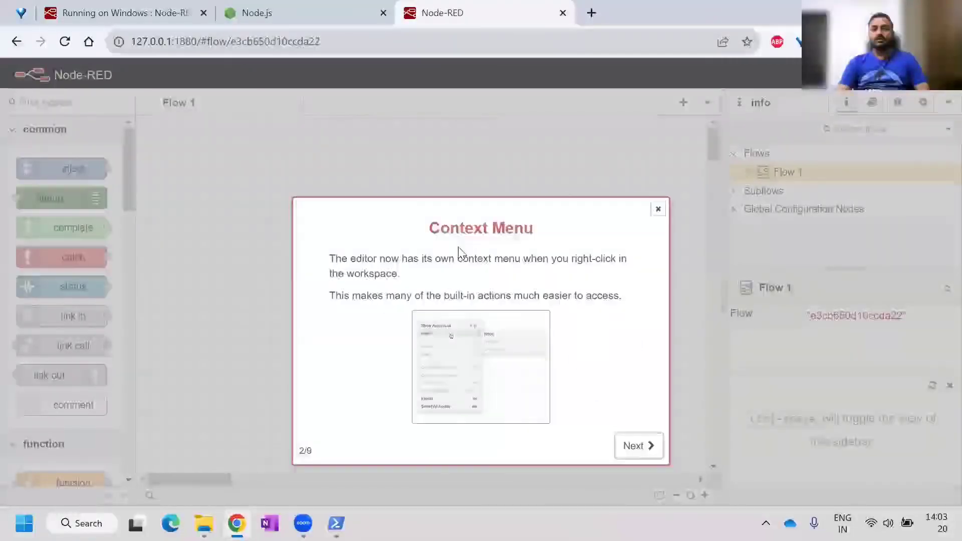
{"action": "left_click", "coordinate": [638, 445]}
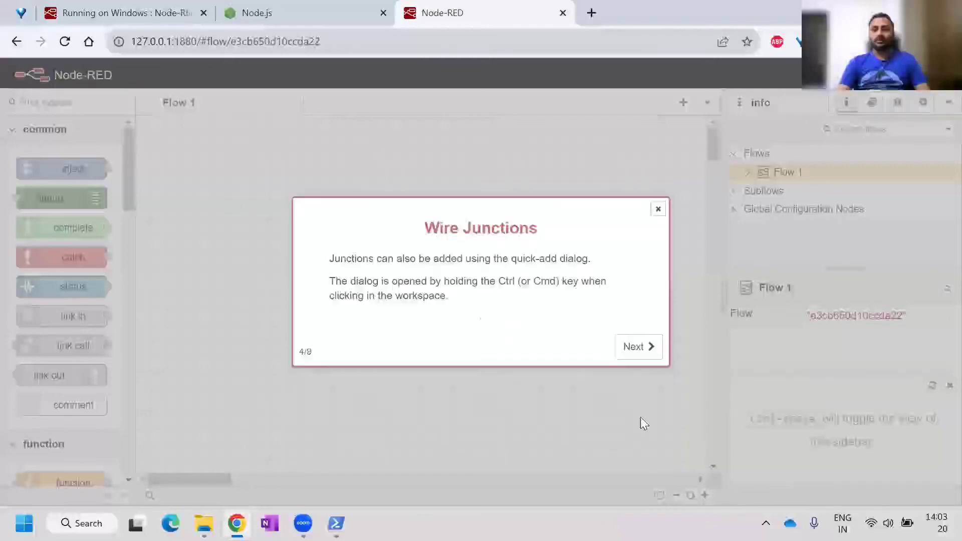
{"action": "left_click", "coordinate": [638, 446]}
{"action": "left_click", "coordinate": [636, 460]}
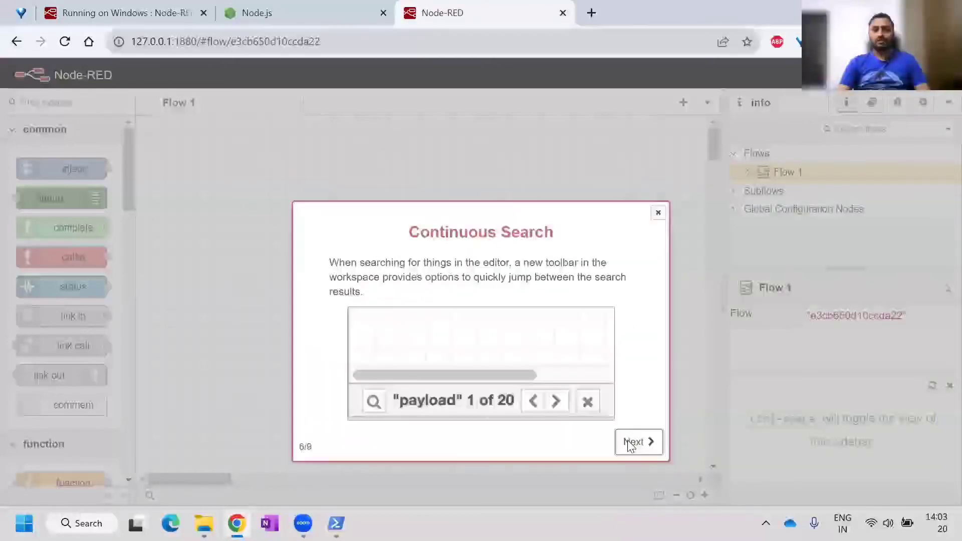
{"action": "left_click", "coordinate": [641, 443]}
{"action": "left_click", "coordinate": [639, 402]}
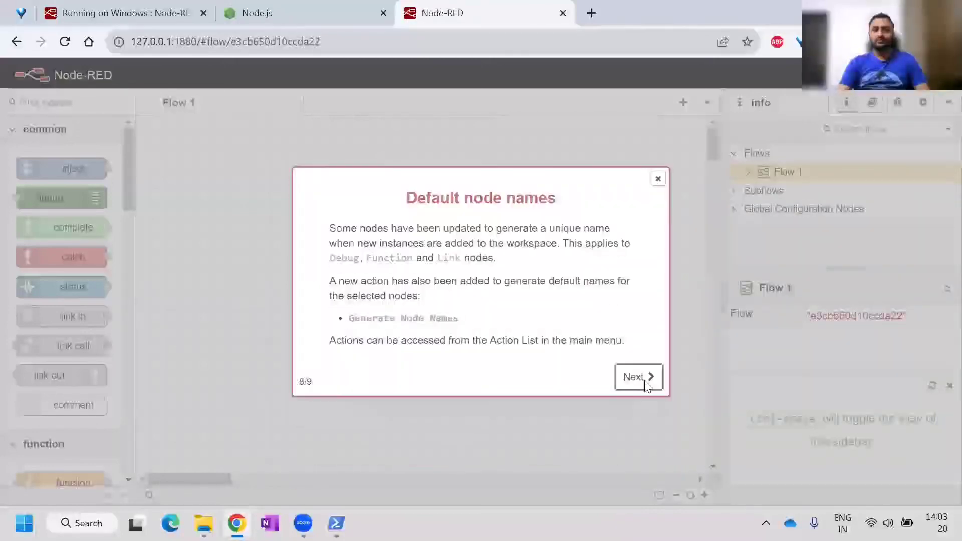
{"action": "left_click", "coordinate": [643, 378]}
{"action": "left_click", "coordinate": [642, 360]}
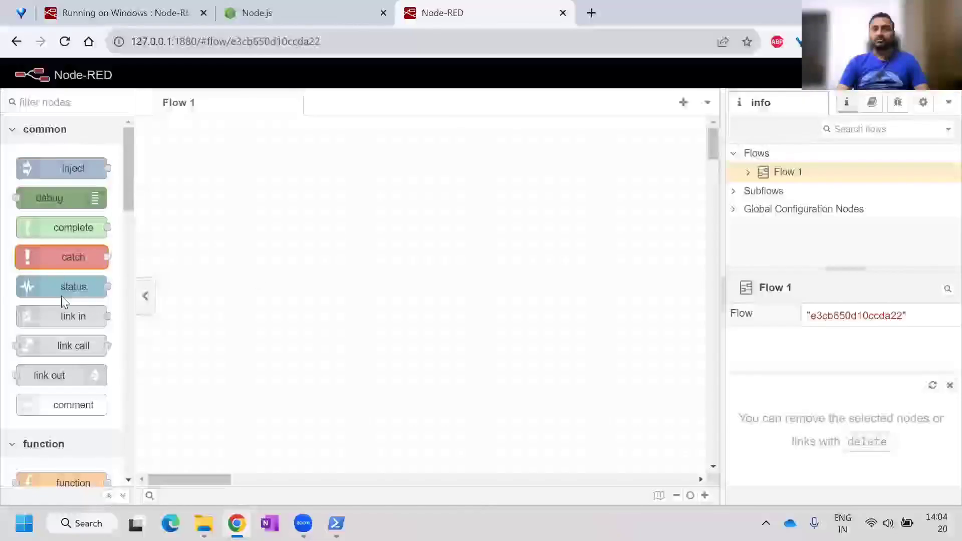
{"action": "scroll", "coordinate": [72, 271], "scroll_direction": "down", "scroll_amount": 5}
{"action": "scroll", "coordinate": [75, 269], "scroll_direction": "down", "scroll_amount": 5}
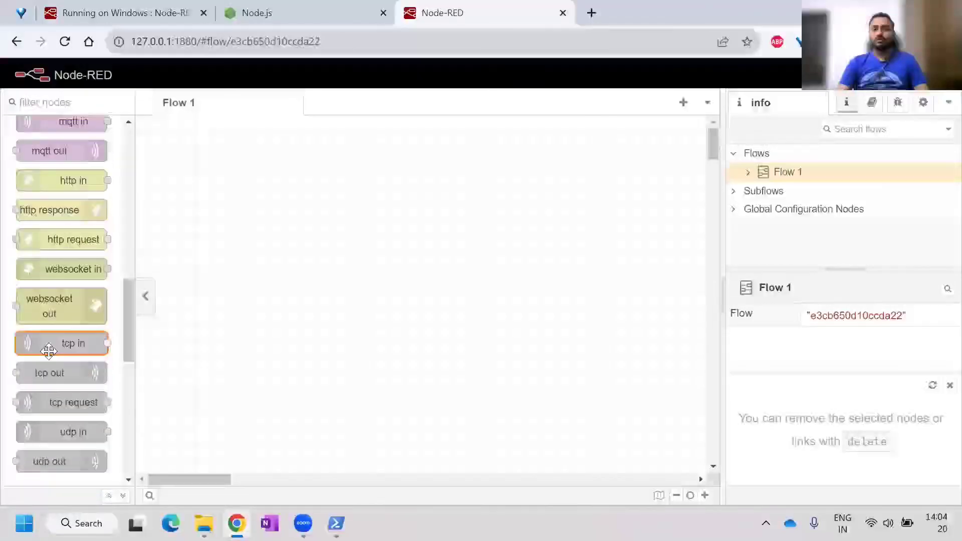
{"action": "scroll", "coordinate": [67, 345], "scroll_direction": "down", "scroll_amount": 5}
{"action": "scroll", "coordinate": [64, 353], "scroll_direction": "down", "scroll_amount": 3}
{"action": "scroll", "coordinate": [61, 358], "scroll_direction": "up", "scroll_amount": 8}
{"action": "scroll", "coordinate": [62, 358], "scroll_direction": "up", "scroll_amount": 8}
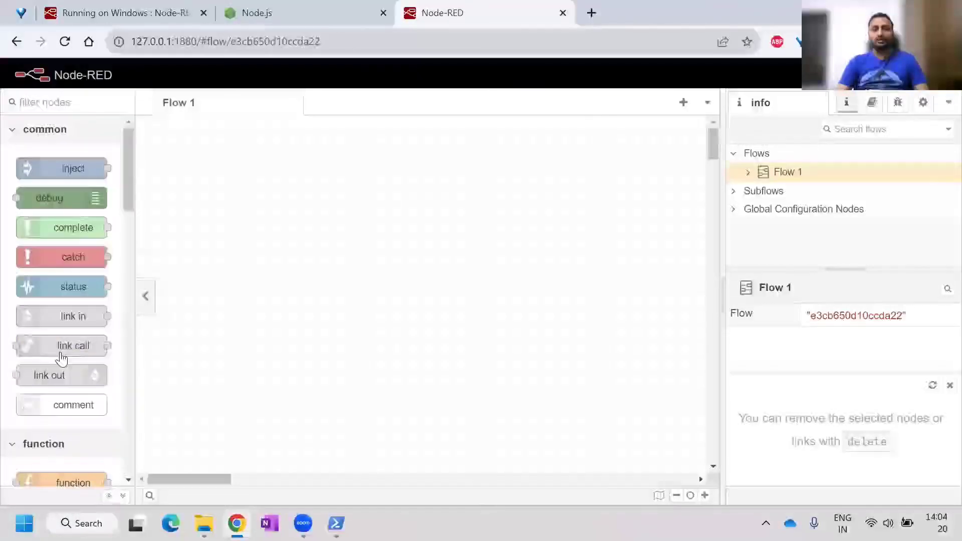
{"action": "left_click_drag", "start_coordinate": [62, 352], "coordinate": [61, 352]}
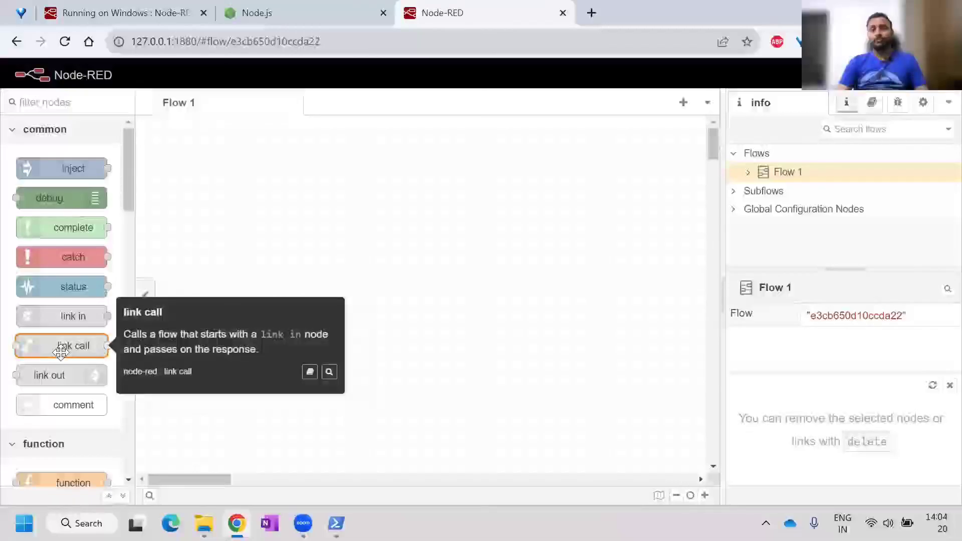